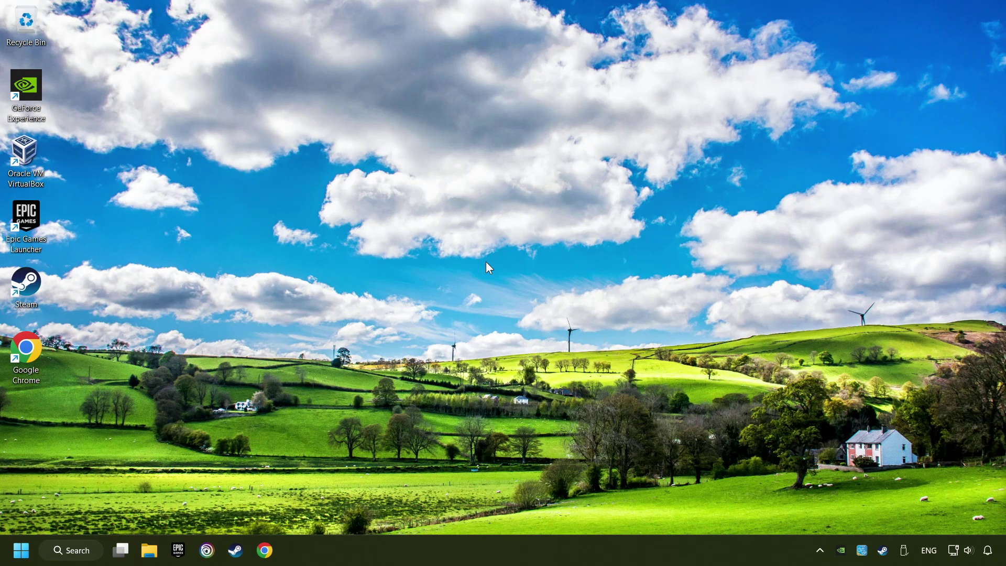
# Search Windows for 'device manager', open Device Manager and centre its window.
pyautogui.click(64, 551)
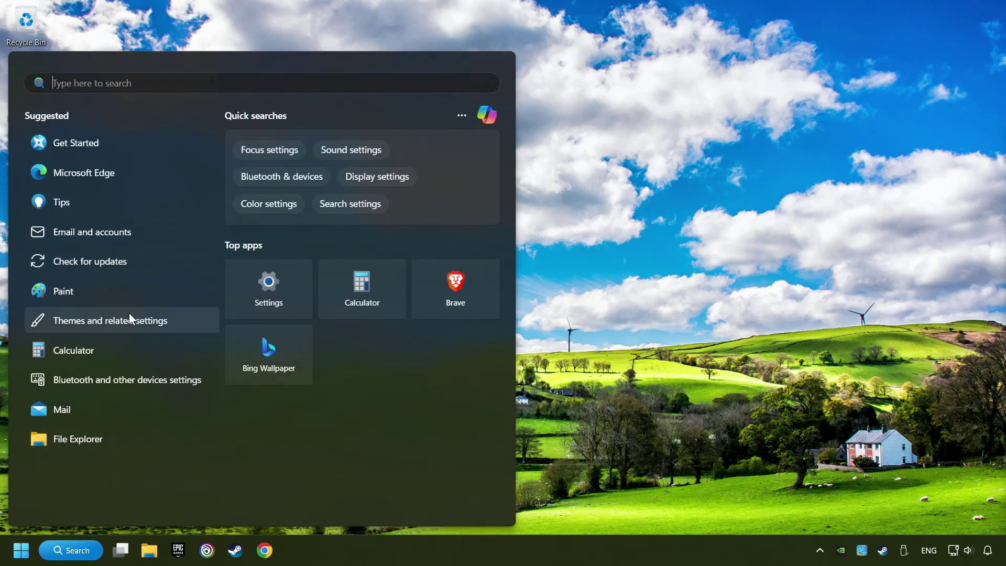
pyautogui.write('device ')
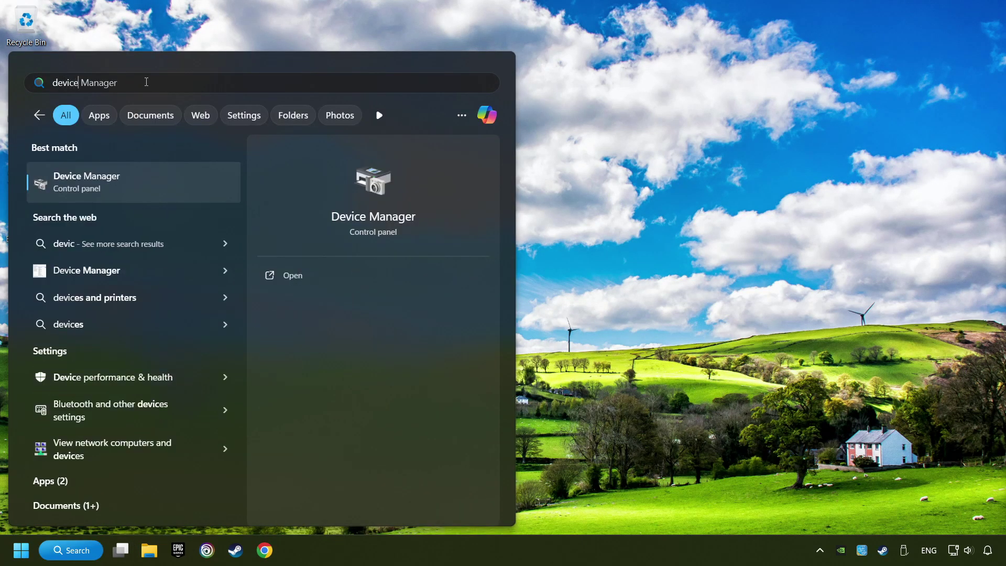
pyautogui.write('manager')
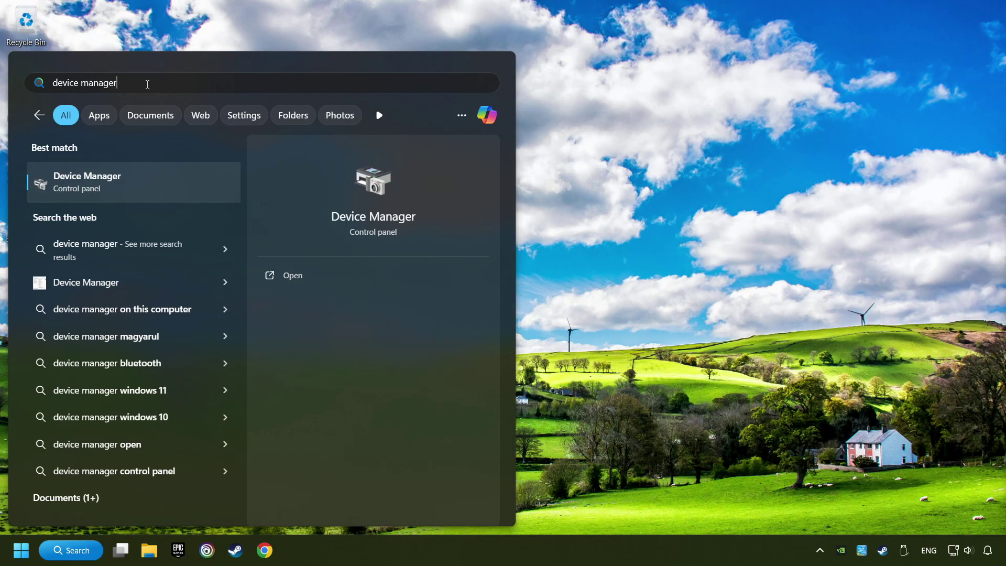
pyautogui.click(207, 181)
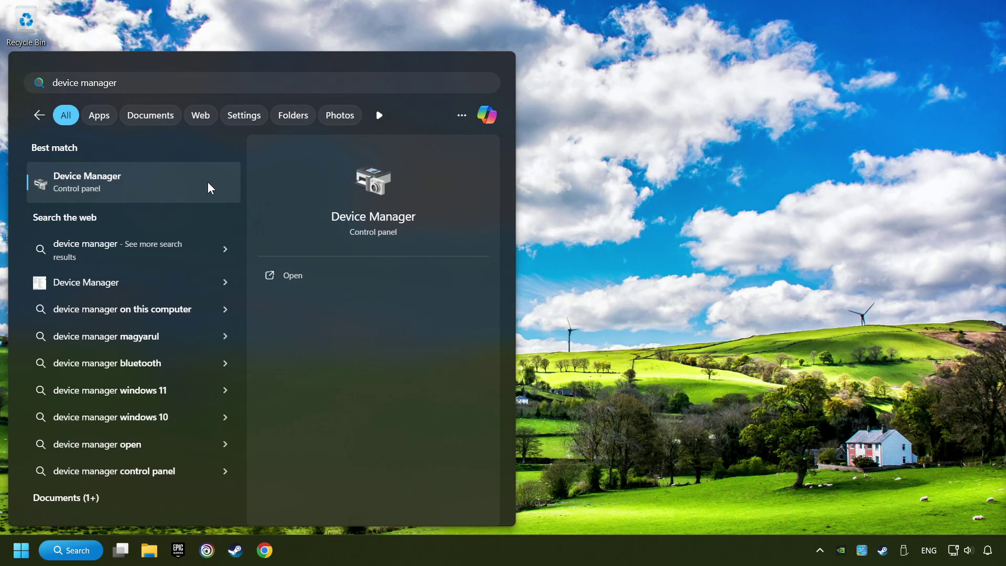
pyautogui.moveTo(212, 43); pyautogui.dragTo(392, 103)
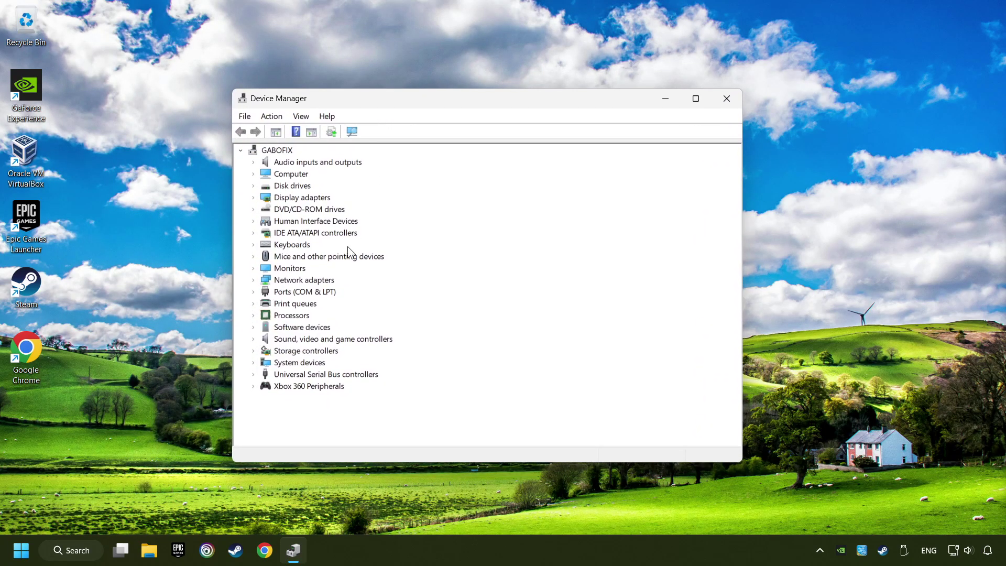
# Disable the Xbox 360 Controller for Windows under Xbox 360 Peripherals, declining the restart.
pyautogui.click(294, 387)
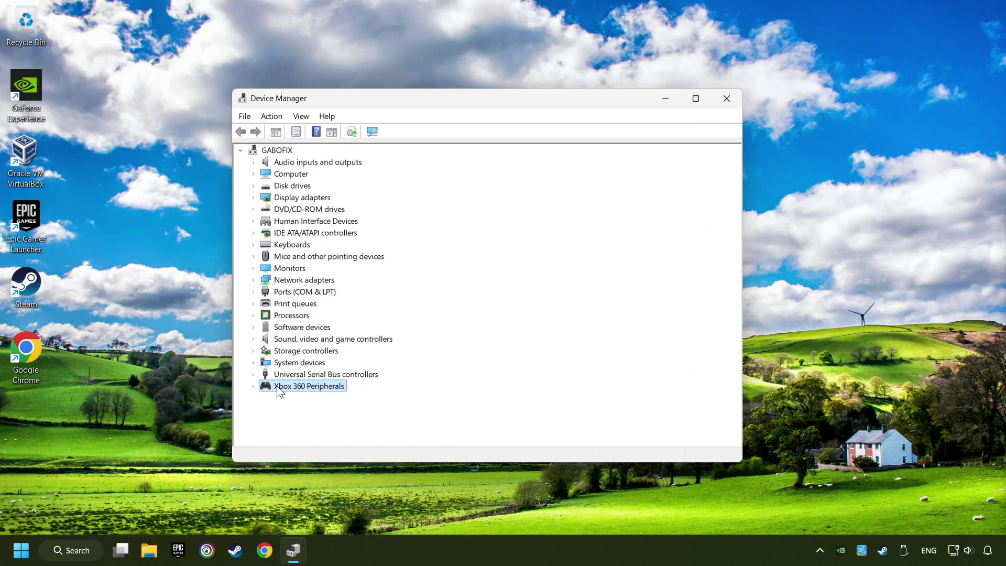
pyautogui.click(253, 387)
pyautogui.click(367, 400)
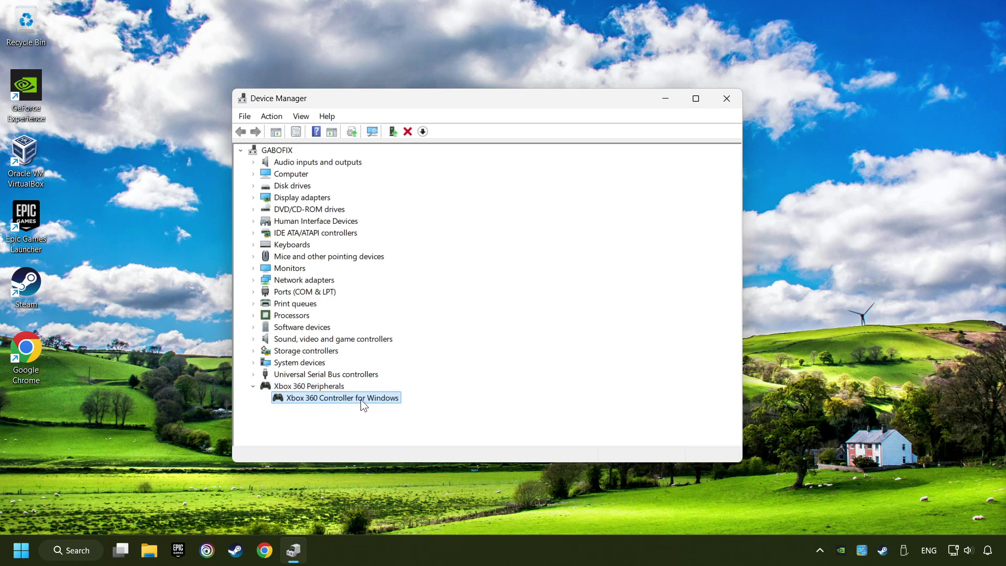
pyautogui.rightClick(354, 398)
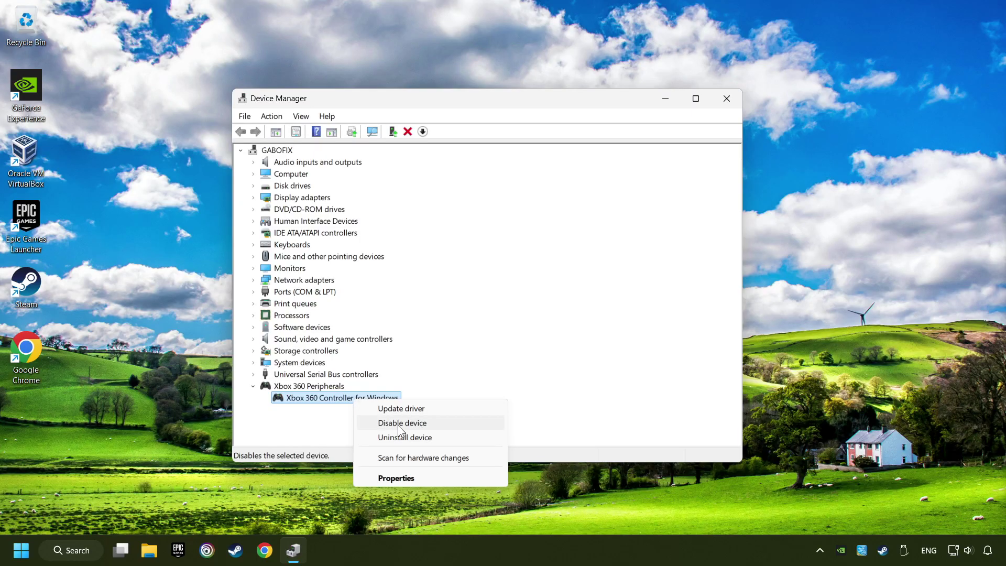
pyautogui.click(439, 425)
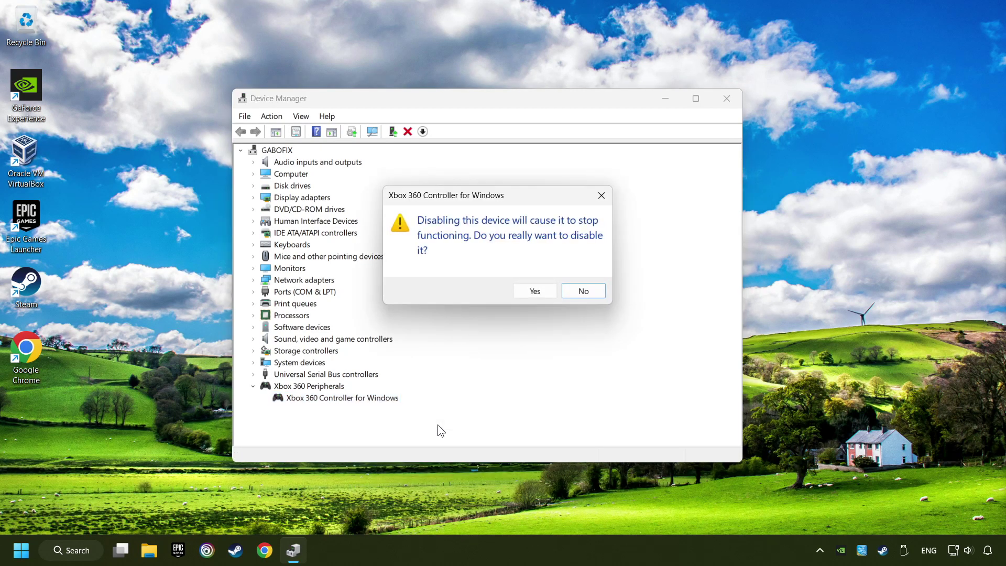
pyautogui.click(540, 295)
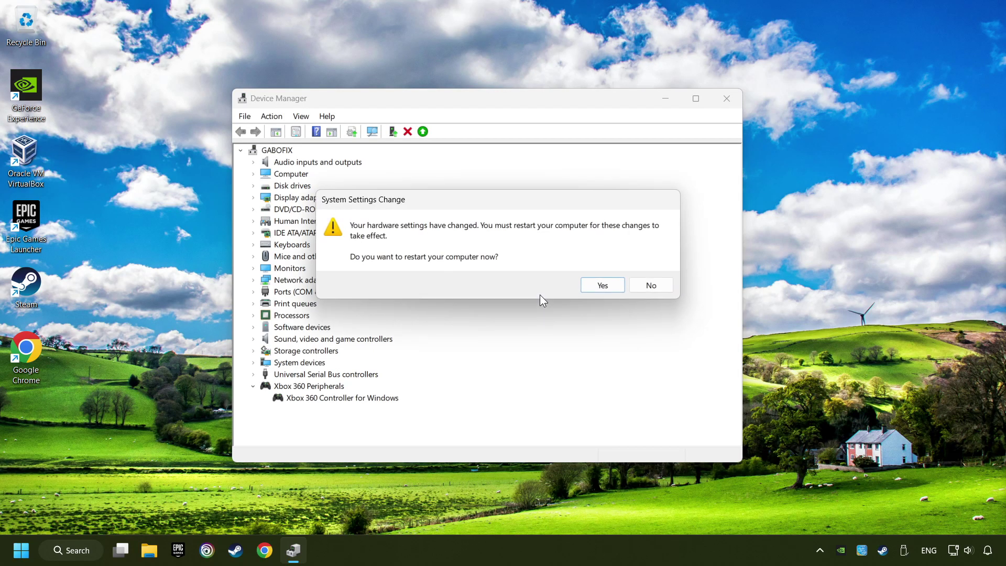
pyautogui.click(608, 292)
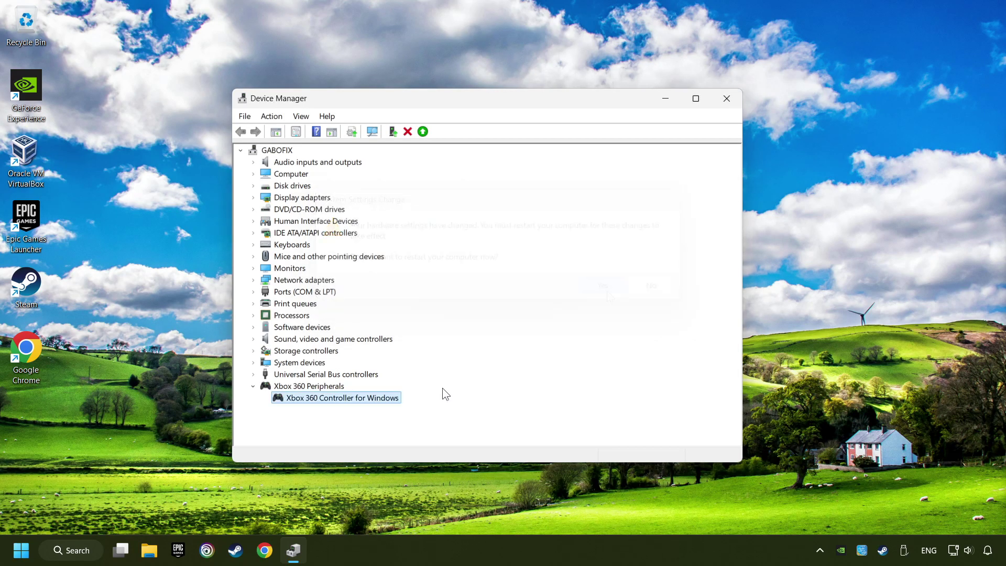
# Re-enable the Xbox 360 Controller for Windows.
pyautogui.rightClick(356, 398)
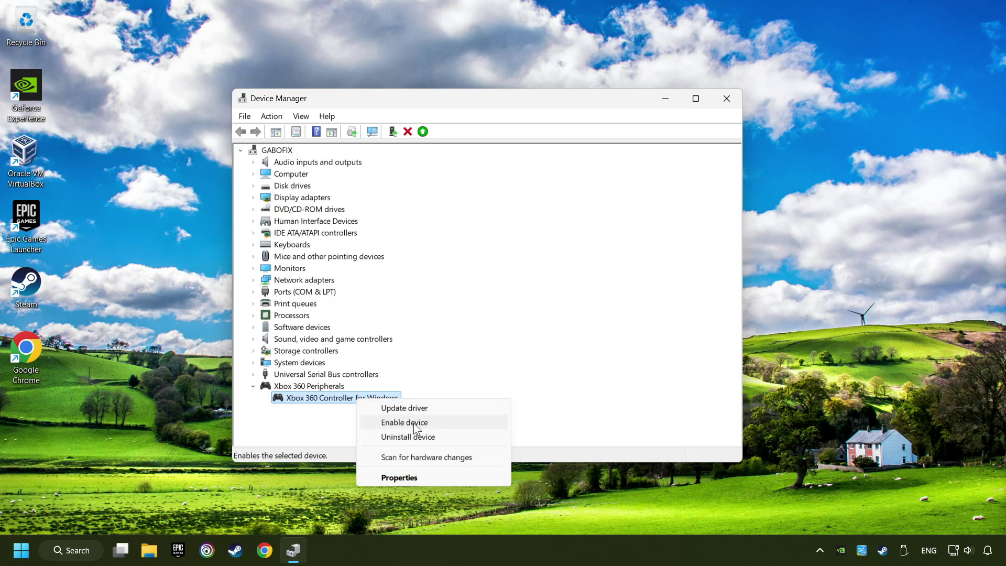
pyautogui.click(415, 423)
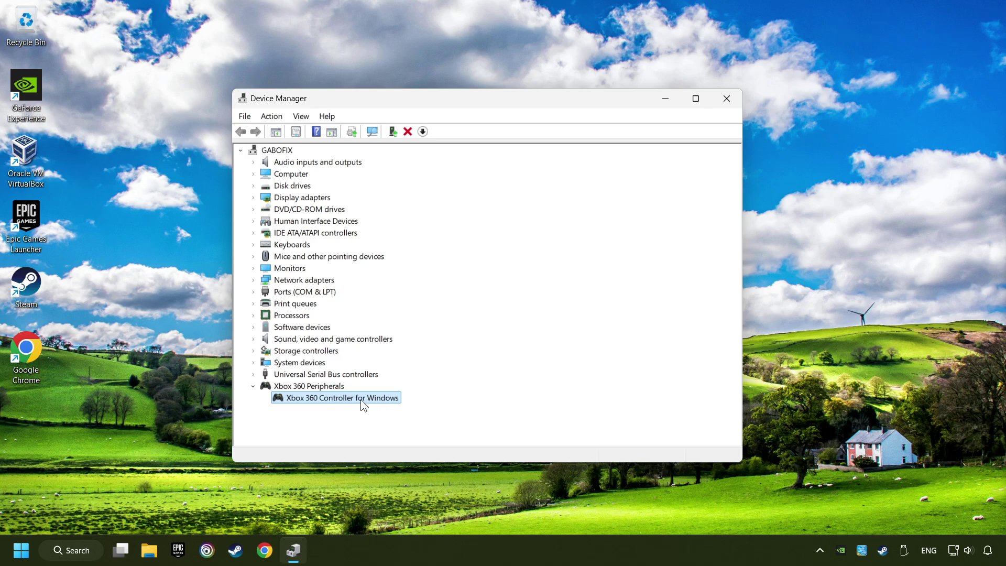
pyautogui.rightClick(362, 403)
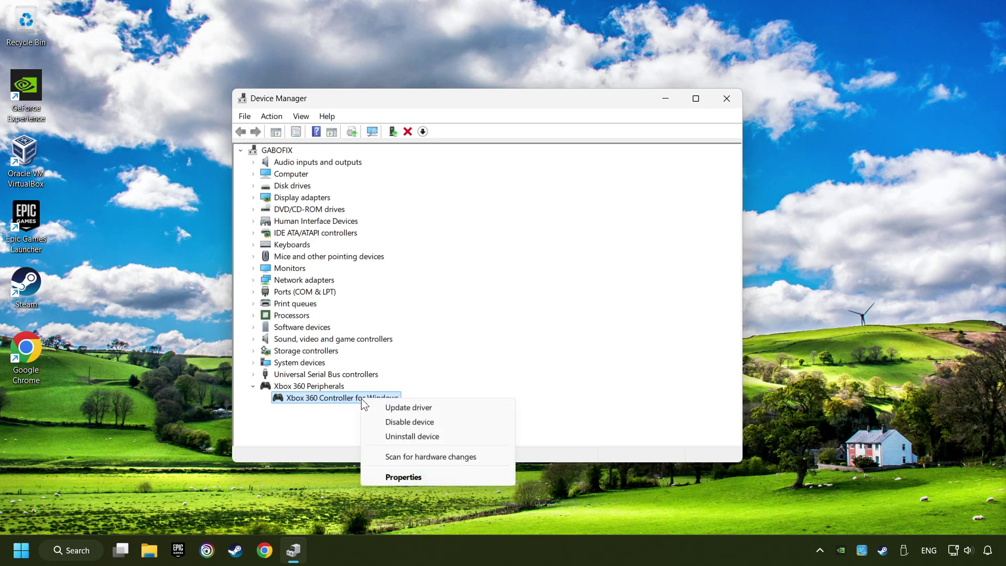
# Install the Xbox 360 Controller for Windows driver picked from the compatible drivers list.
pyautogui.click(420, 407)
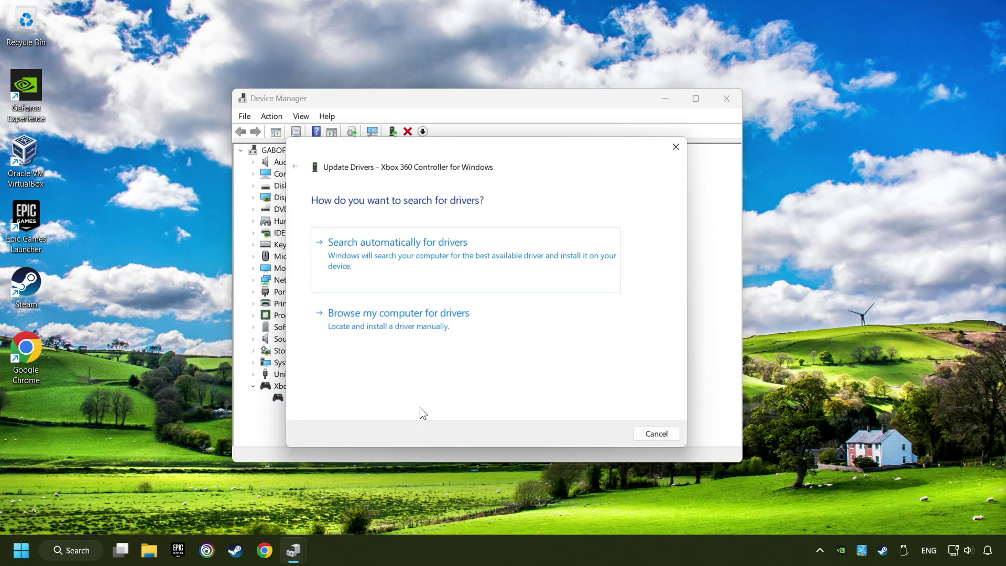
pyautogui.click(424, 323)
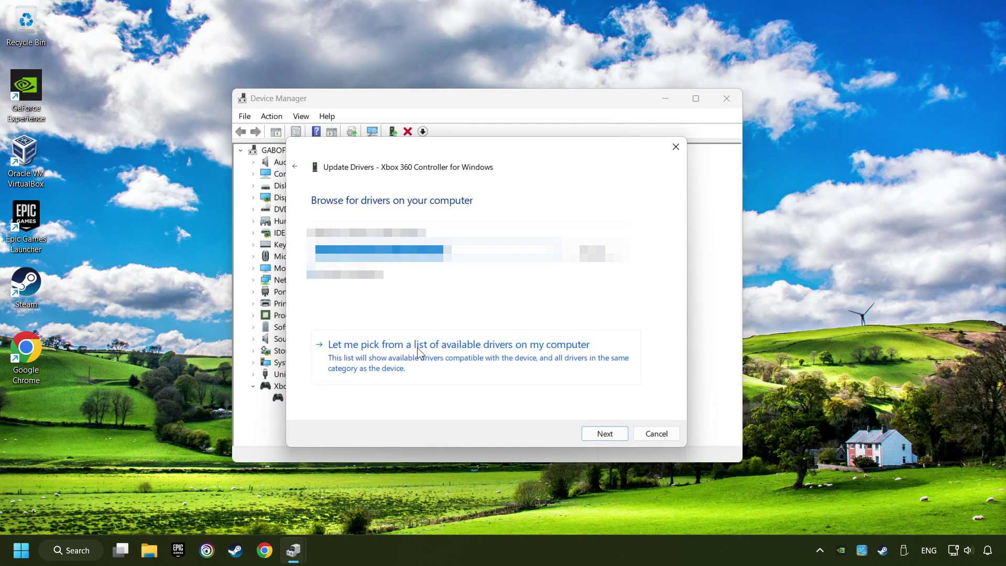
pyautogui.click(447, 356)
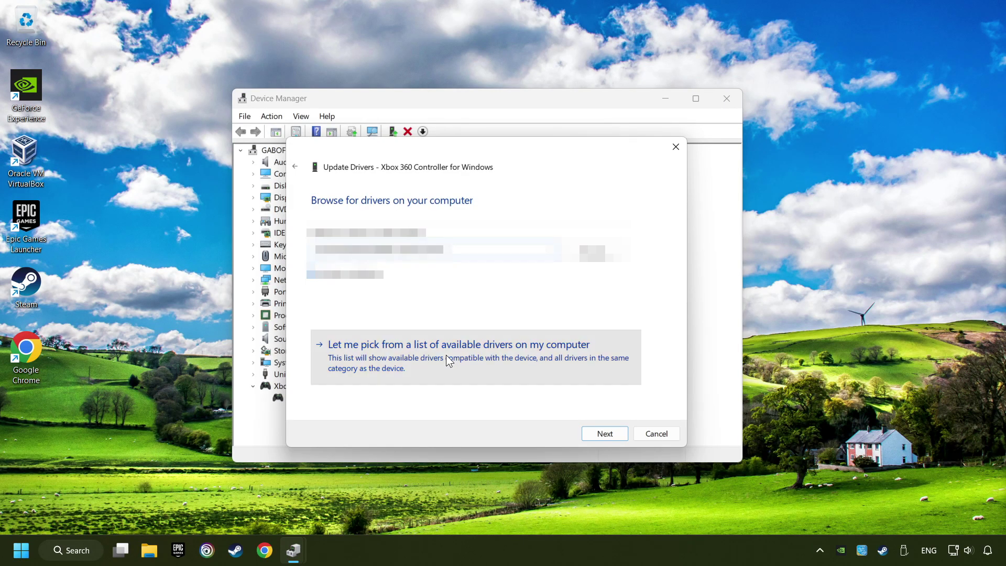
pyautogui.click(350, 317)
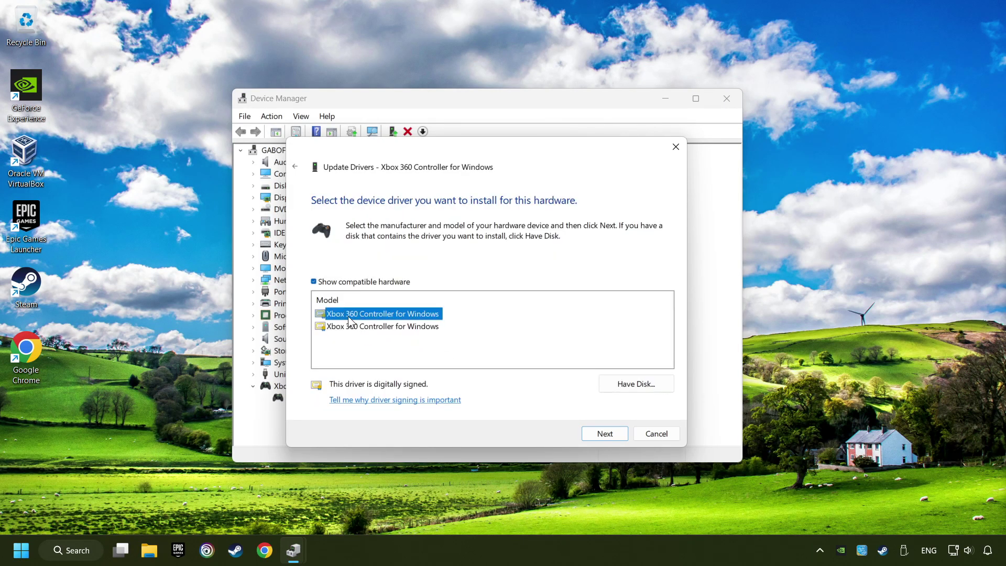
pyautogui.click(604, 435)
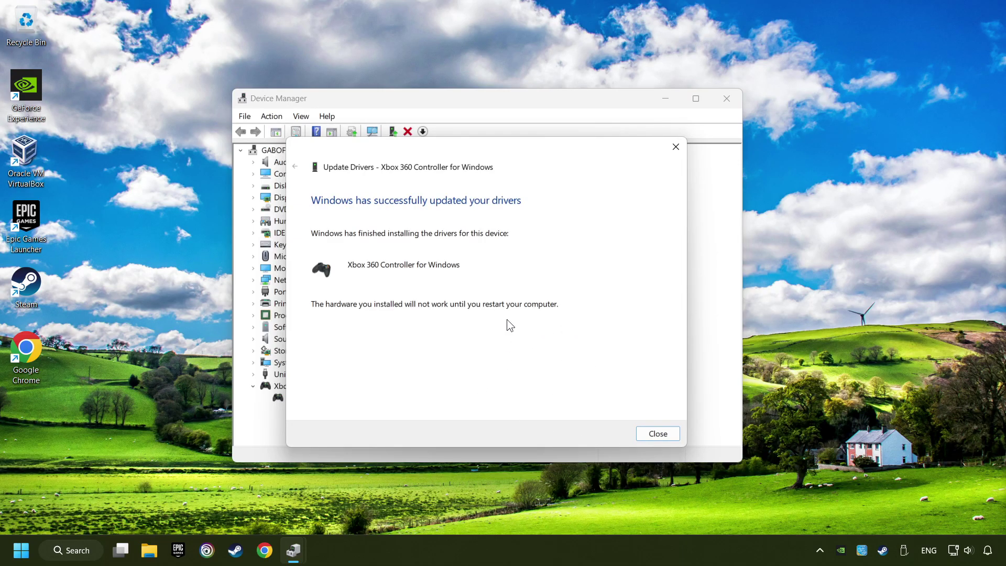
pyautogui.click(662, 435)
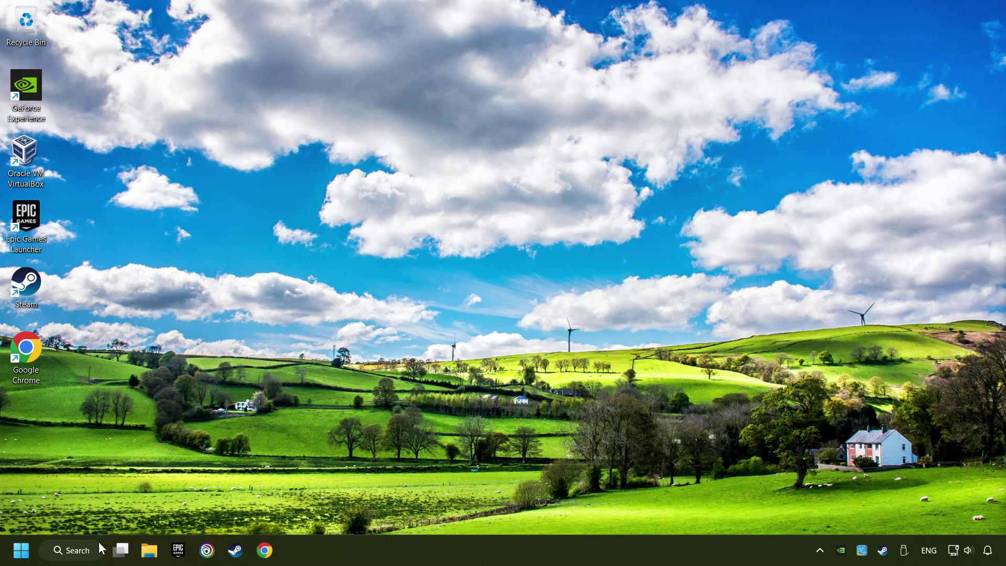
# Reopen Device Manager by searching 'device manager' and centre its window.
pyautogui.click(70, 550)
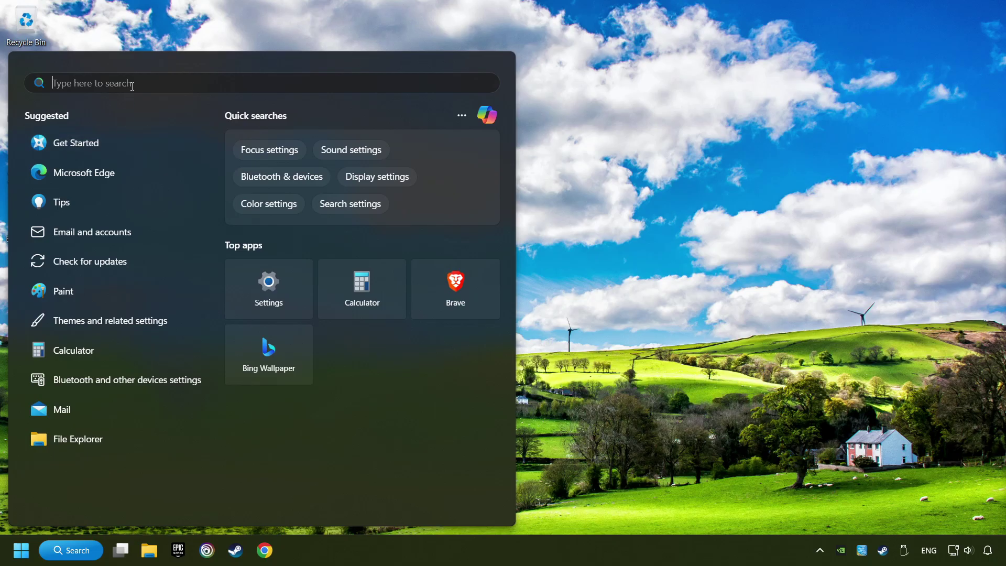
pyautogui.write('device manage')
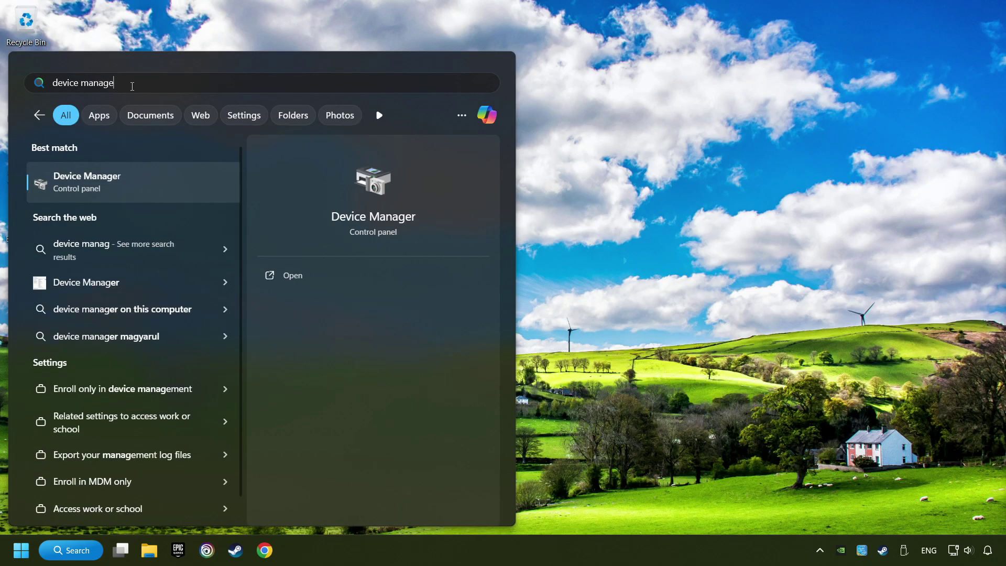
pyautogui.write('r')
pyautogui.click(200, 181)
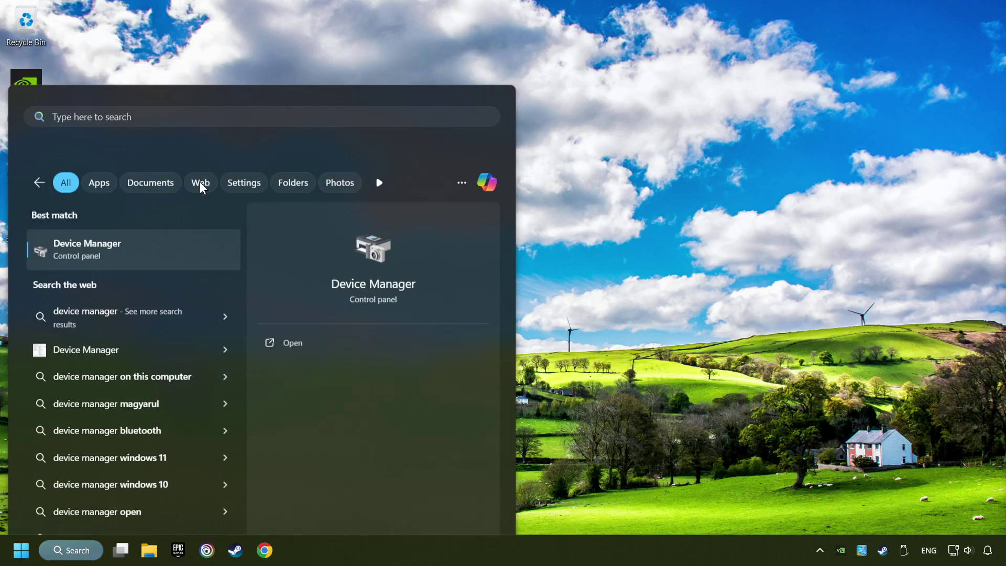
pyautogui.moveTo(212, 42); pyautogui.dragTo(408, 102)
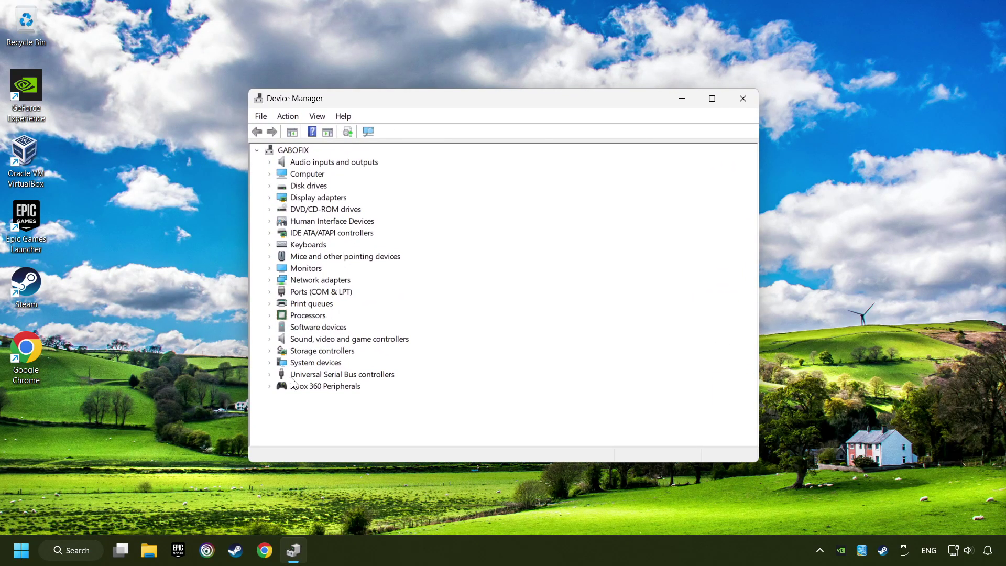
# Uncheck 'Allow the computer to turn off this device' for the first Generic USB Hub.
pyautogui.click(292, 377)
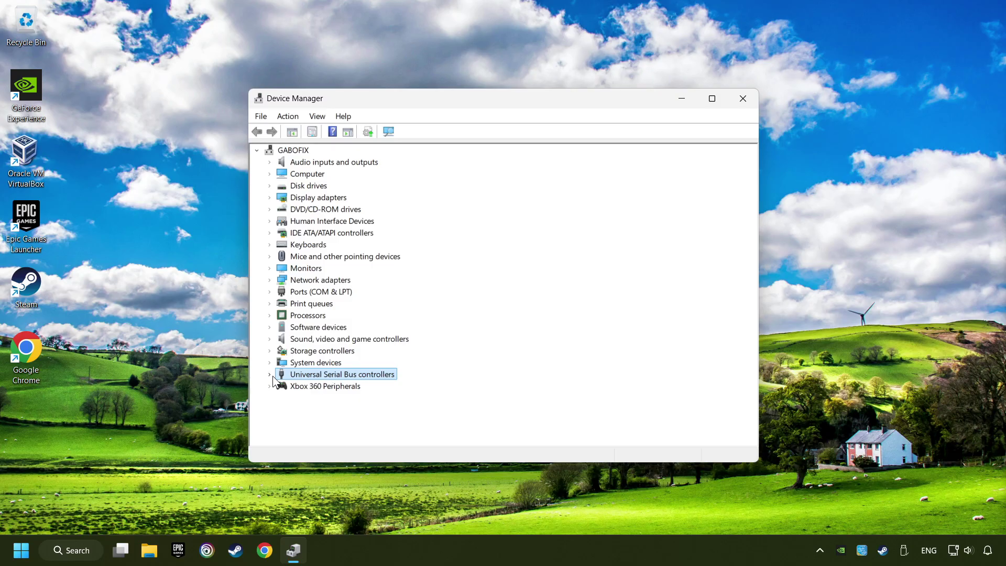
pyautogui.click(272, 375)
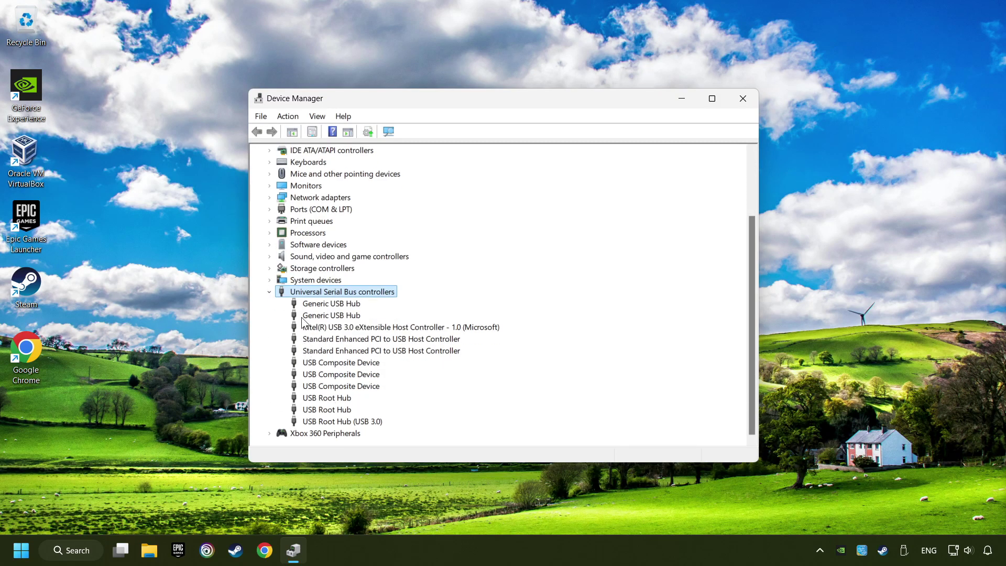
pyautogui.click(306, 306)
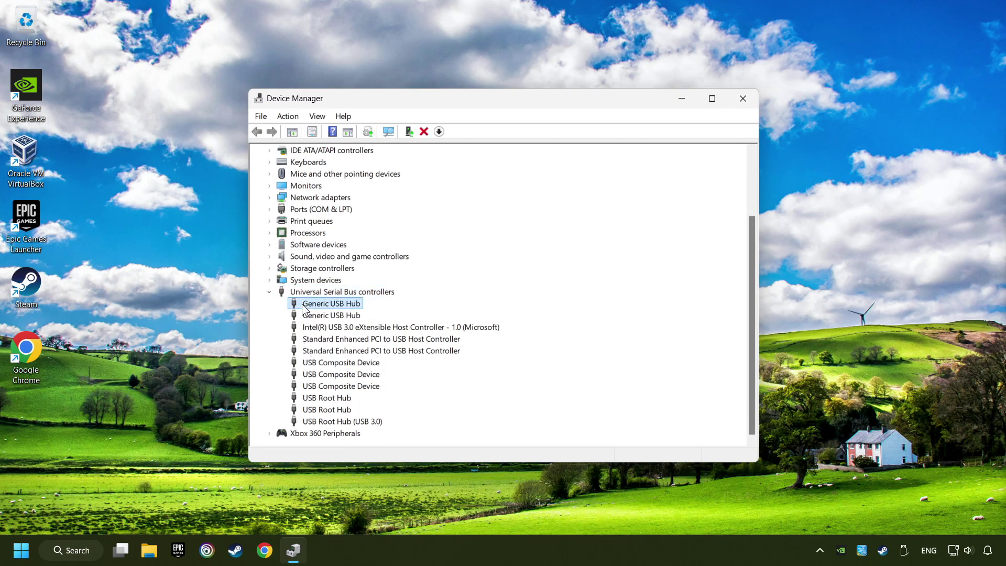
pyautogui.rightClick(360, 303)
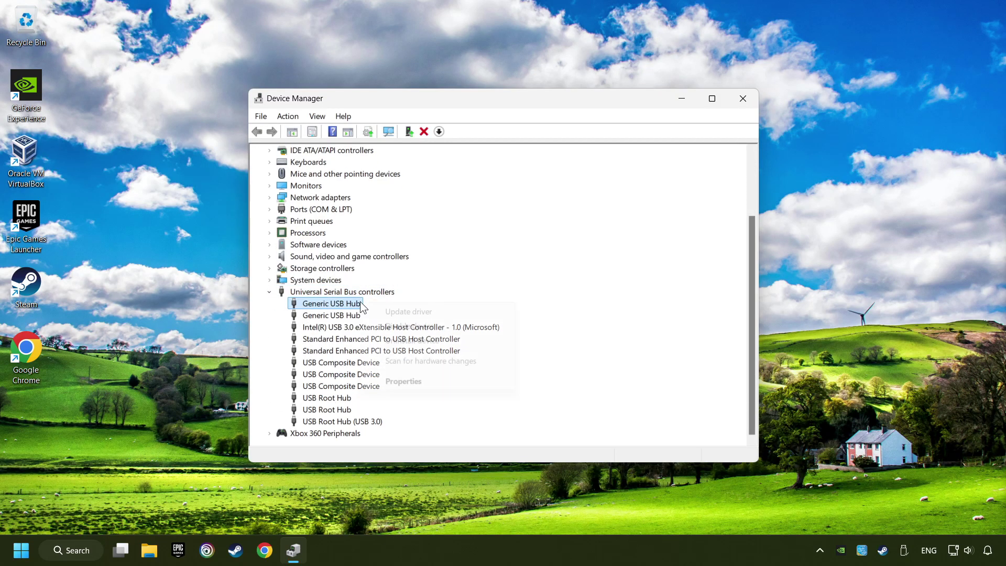
pyautogui.click(416, 381)
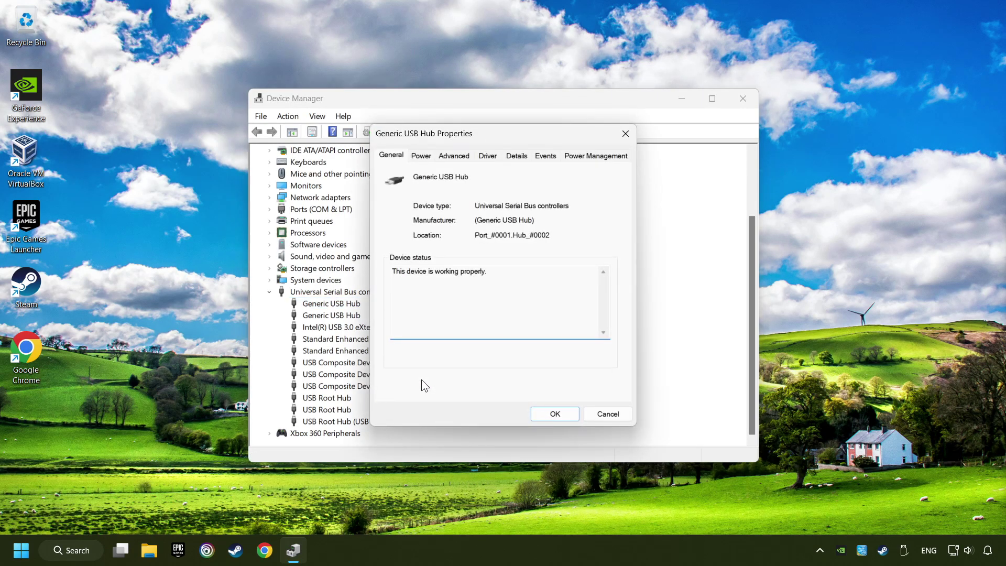
pyautogui.click(605, 157)
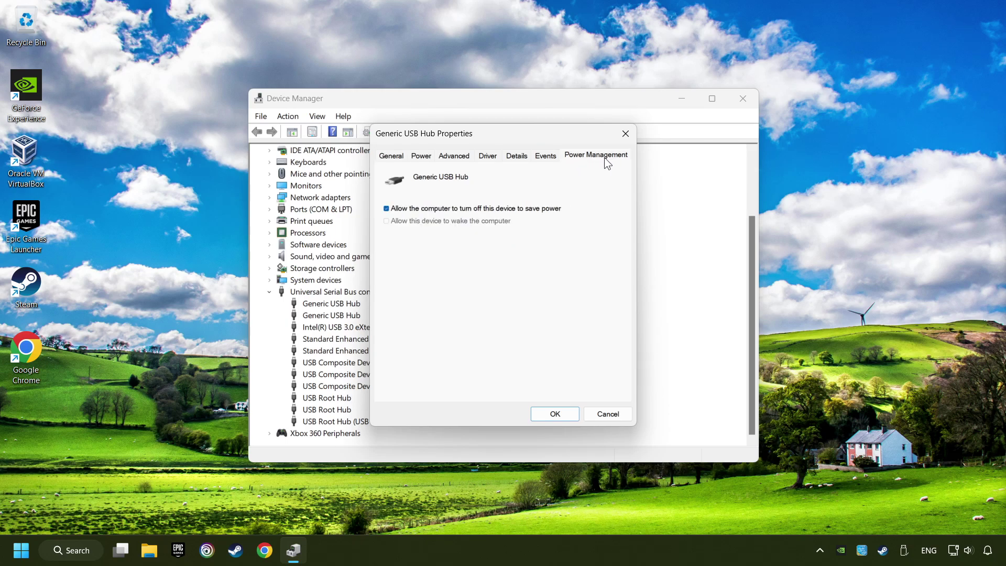
pyautogui.click(386, 208)
pyautogui.click(555, 414)
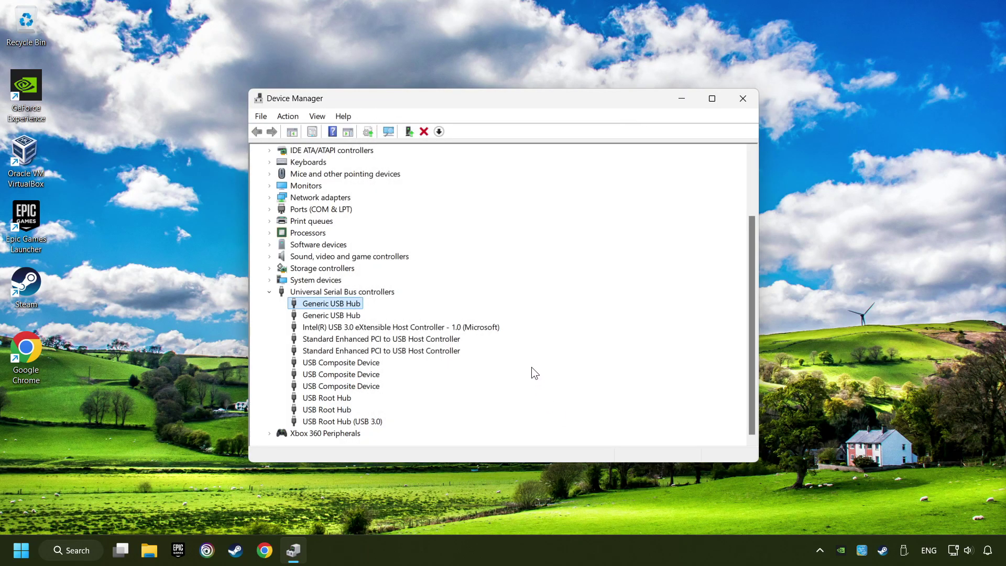
# Close Device Manager and open 'Set up USB game controllers' by searching 'controllers'.
pyautogui.click(745, 102)
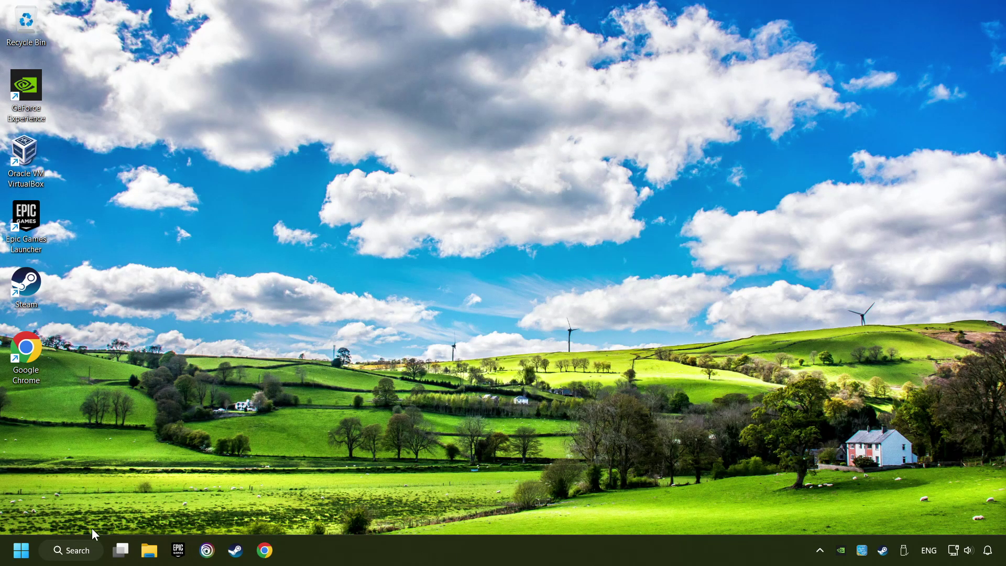
pyautogui.click(84, 551)
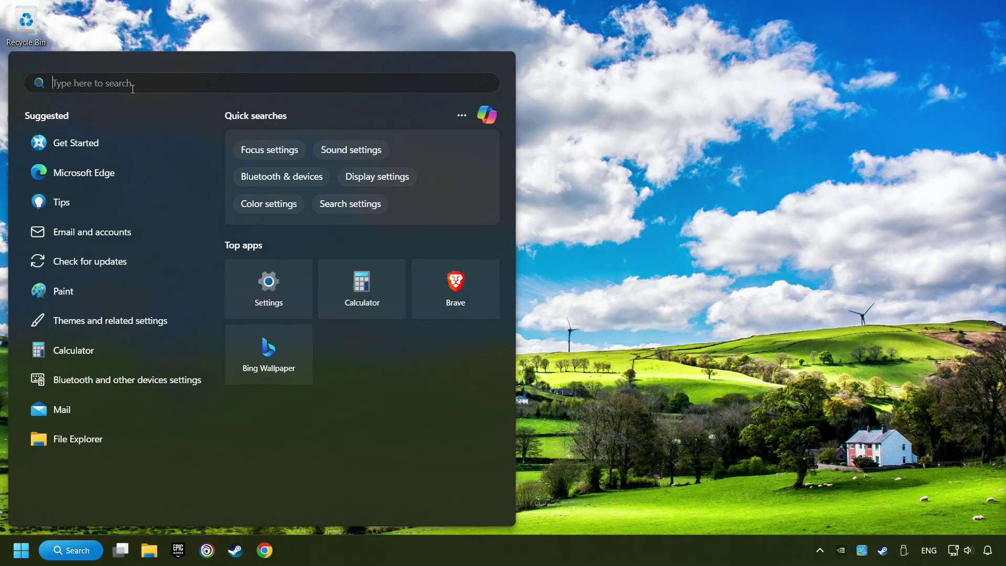
pyautogui.write('controllers')
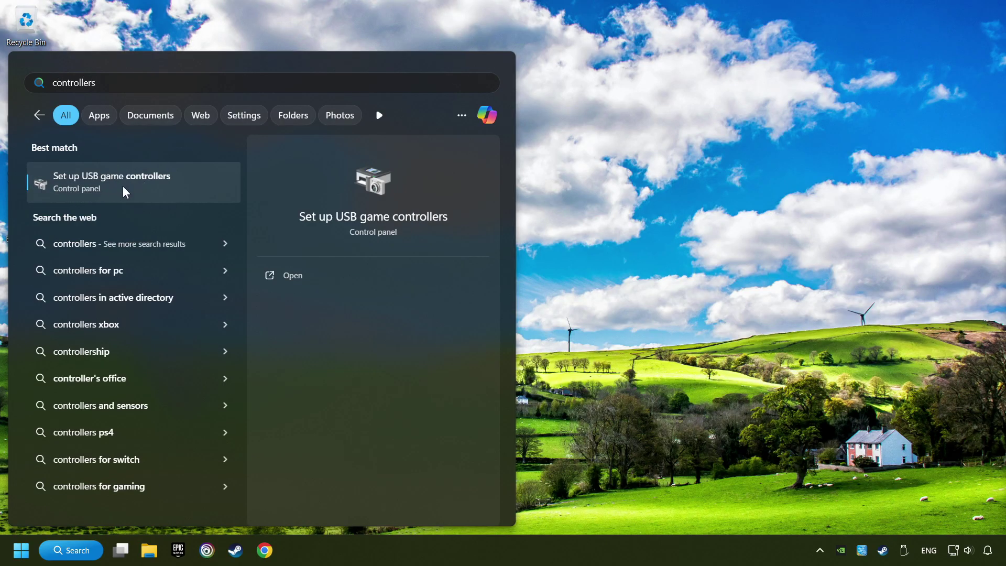
pyautogui.click(190, 187)
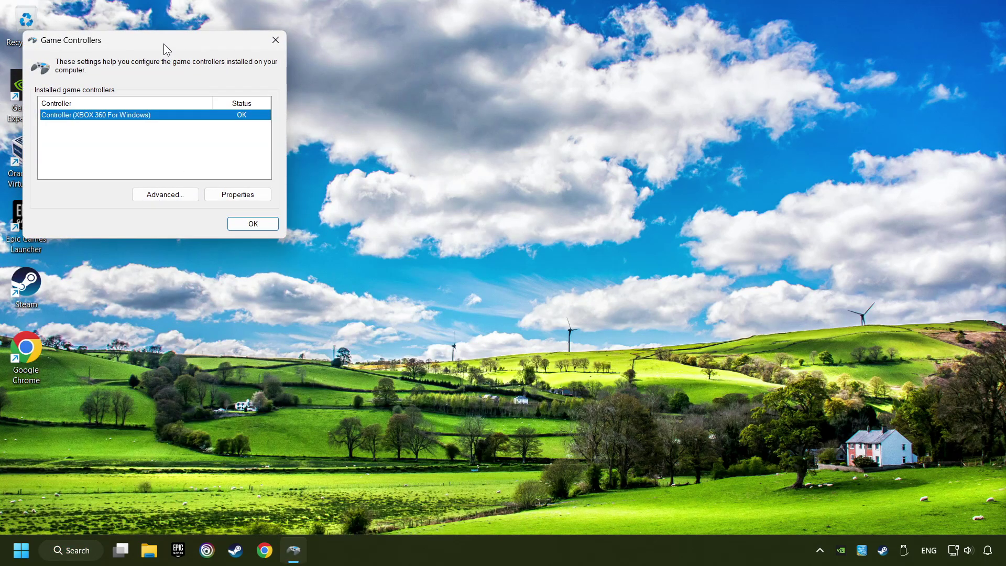
# Centre Game Controllers, open the XBOX 360 controller's Settings and reset calibration to default.
pyautogui.moveTo(163, 43)
pyautogui.mouseDown()
pyautogui.moveTo(304, 119)
pyautogui.moveTo(506, 176)
pyautogui.mouseUp()
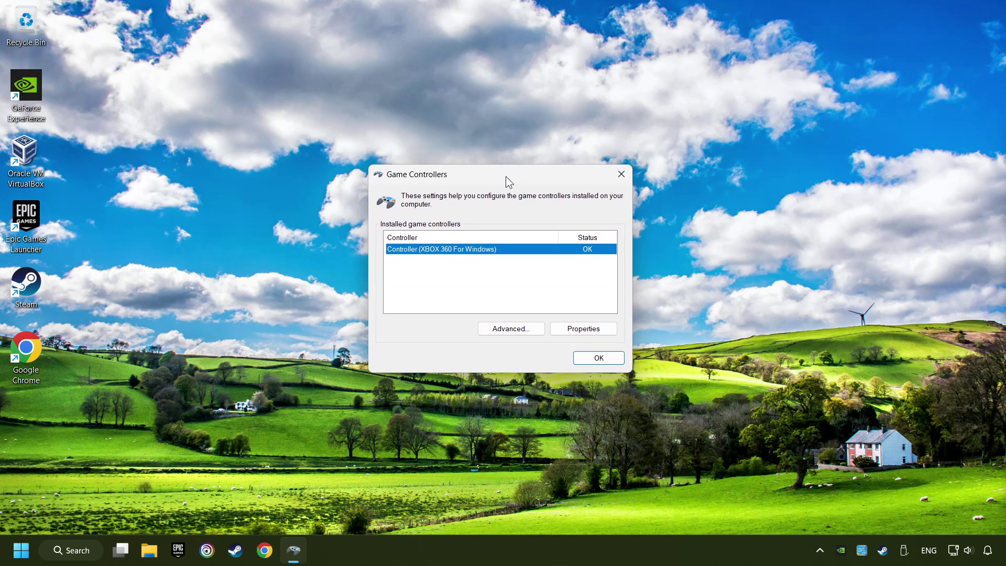
pyautogui.click(584, 330)
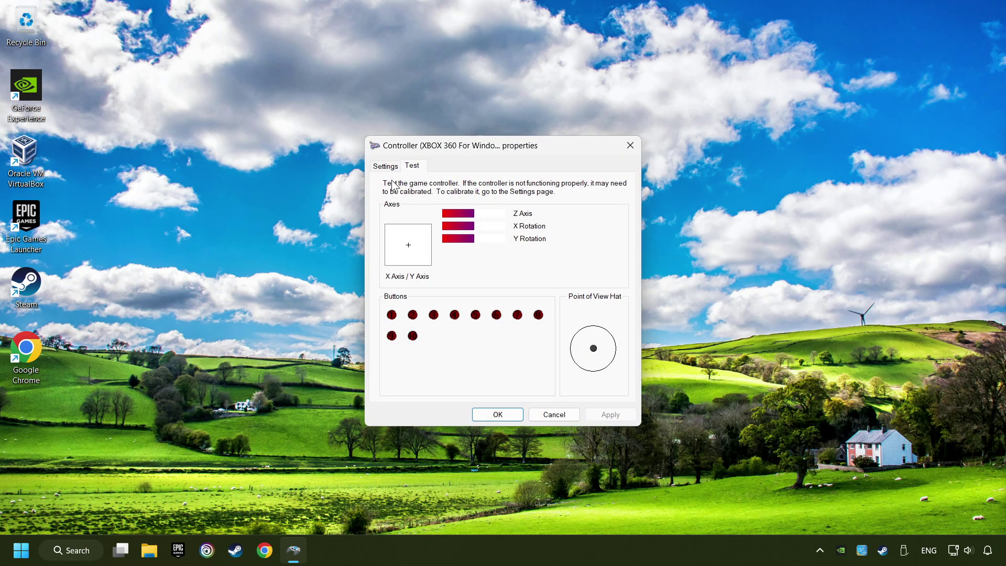
pyautogui.click(386, 168)
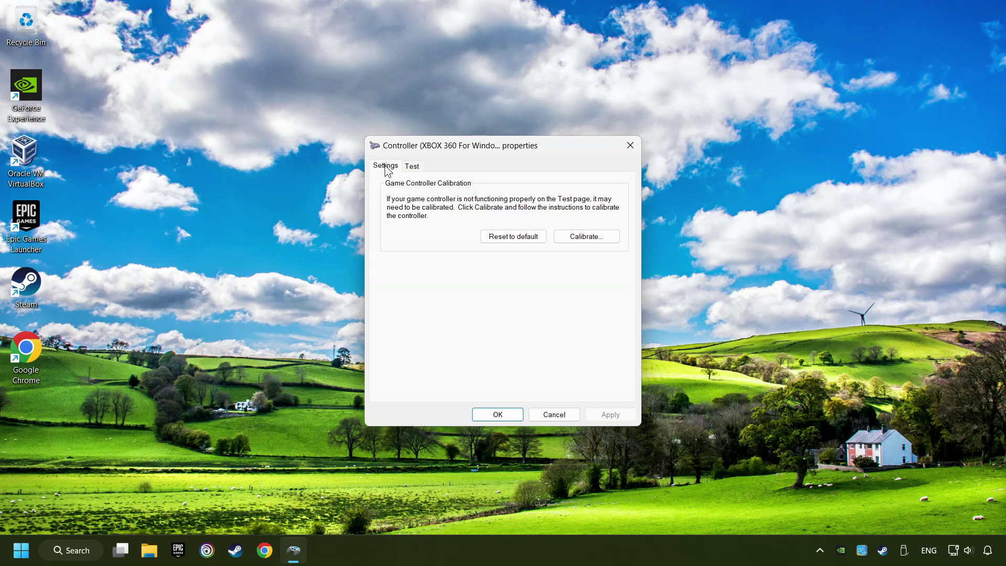
pyautogui.click(503, 242)
# Run the calibration wizard through every centre point and axis page to Finish.
pyautogui.click(589, 238)
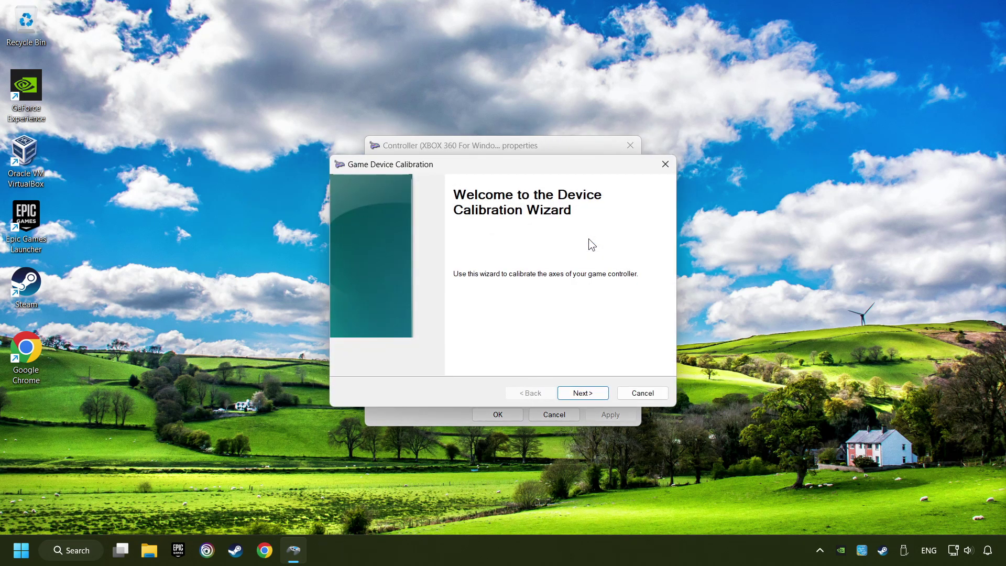
pyautogui.click(586, 393)
pyautogui.click(588, 394)
pyautogui.click(587, 394)
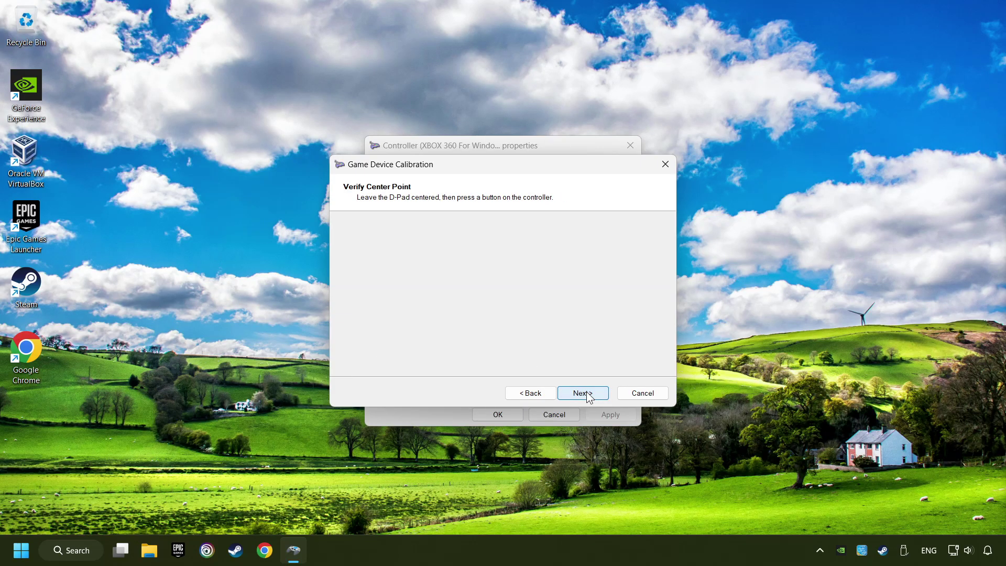
pyautogui.click(588, 394)
pyautogui.click(587, 395)
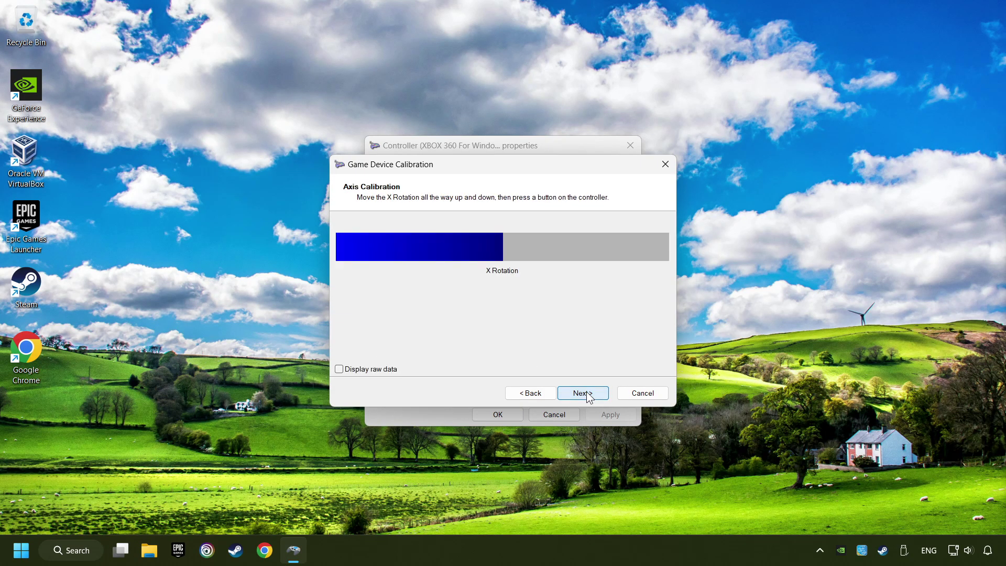
pyautogui.click(588, 394)
pyautogui.click(588, 394)
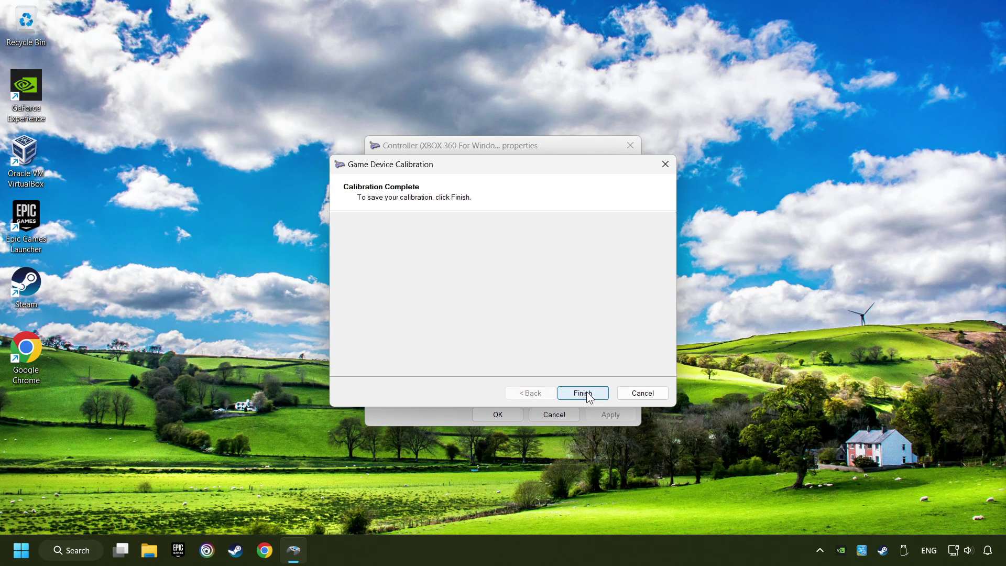
pyautogui.click(588, 394)
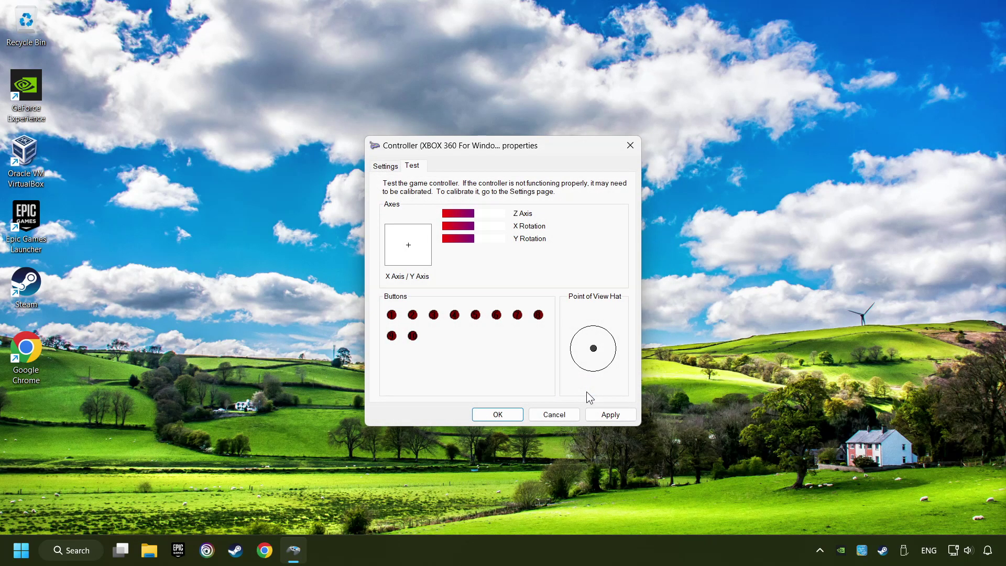
# Apply the calibration and close the controller properties and Game Controllers windows.
pyautogui.click(614, 416)
pyautogui.click(498, 416)
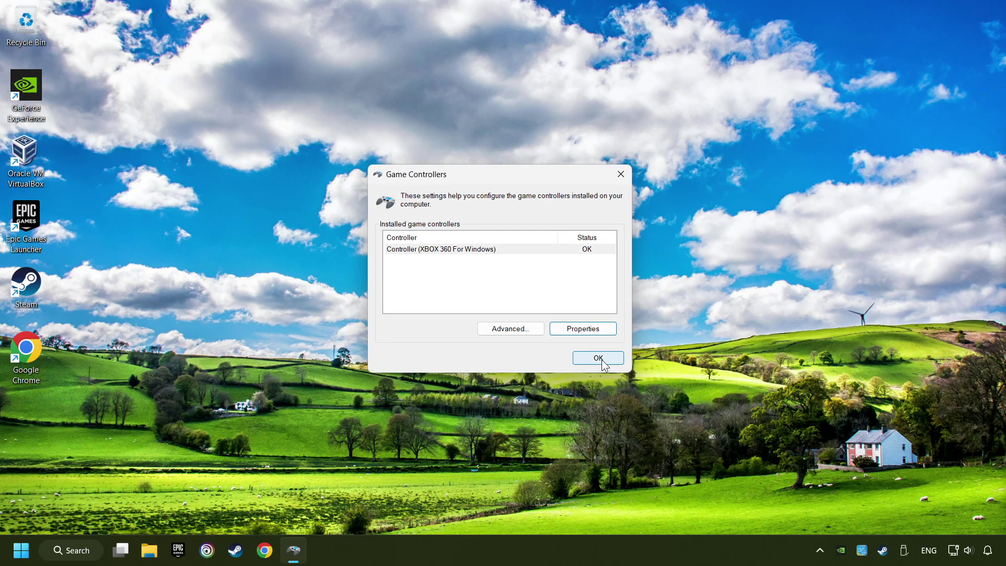
pyautogui.click(600, 360)
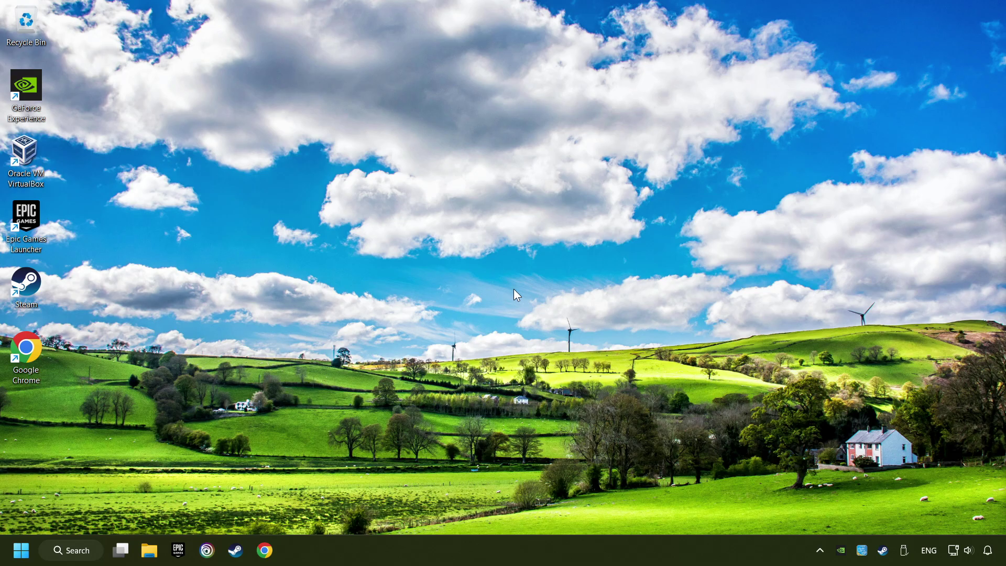
# Bring up Steam's Settings and scroll to the controller options.
pyautogui.click(236, 550)
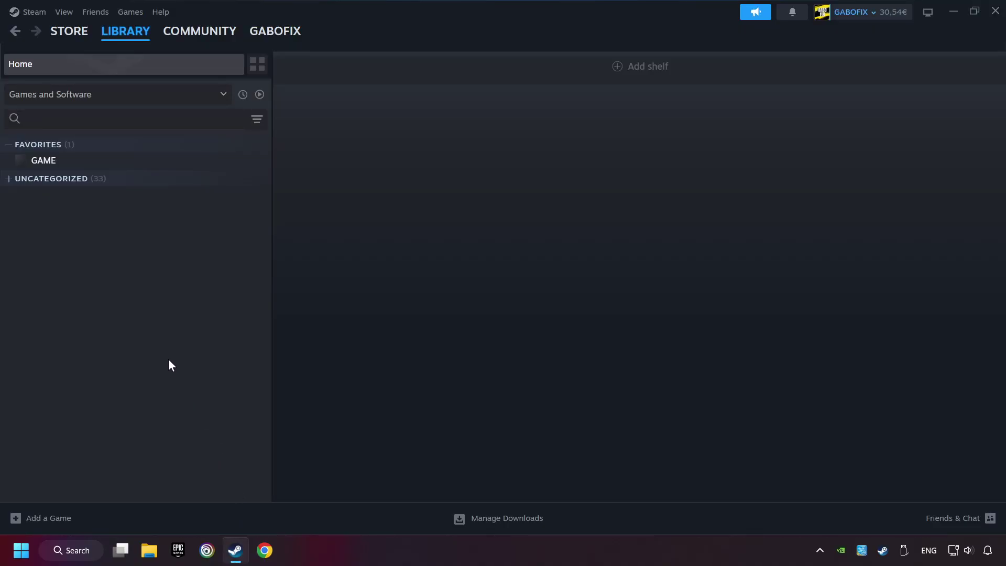
pyautogui.click(35, 12)
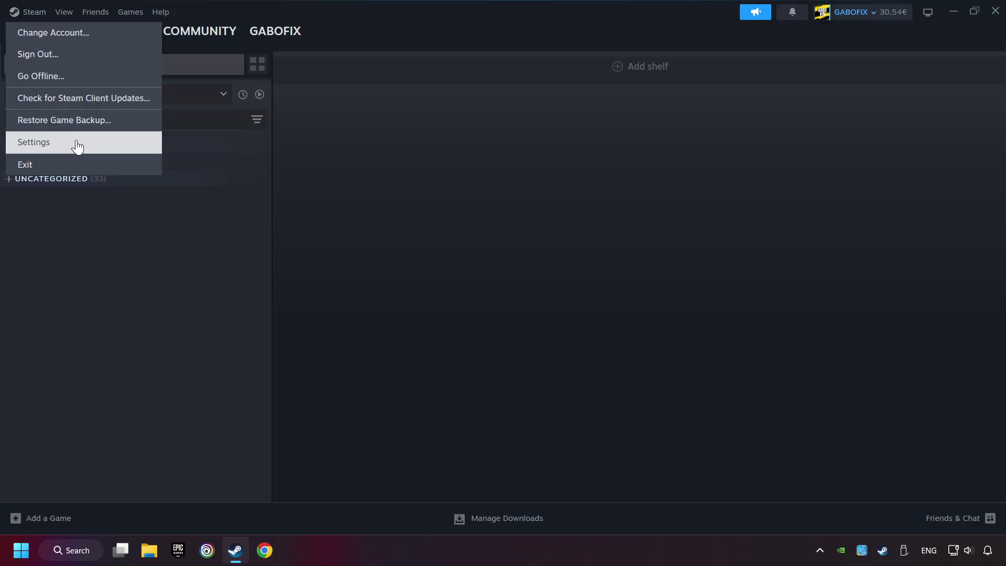
pyautogui.click(106, 147)
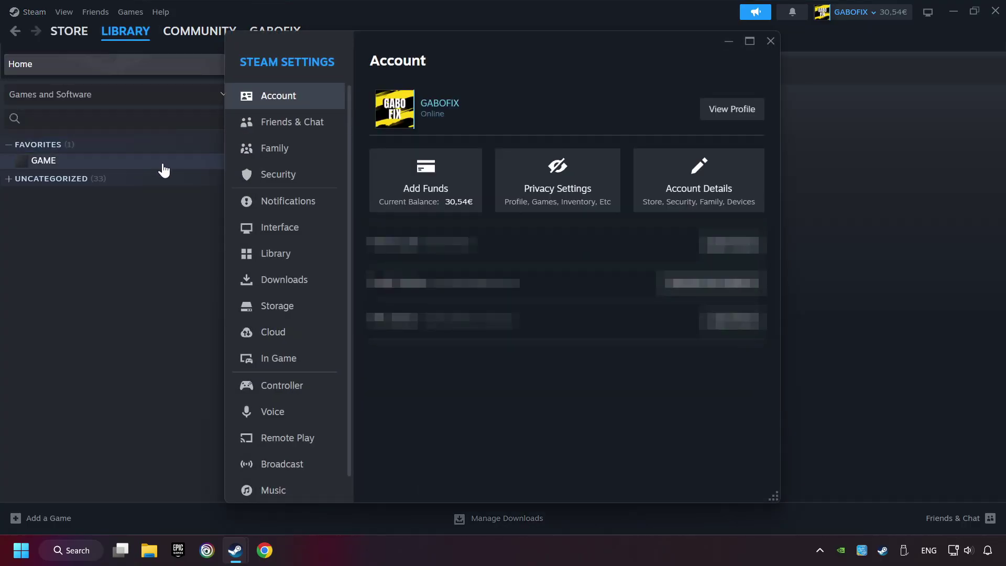
pyautogui.scroll(-1, 281, 299)
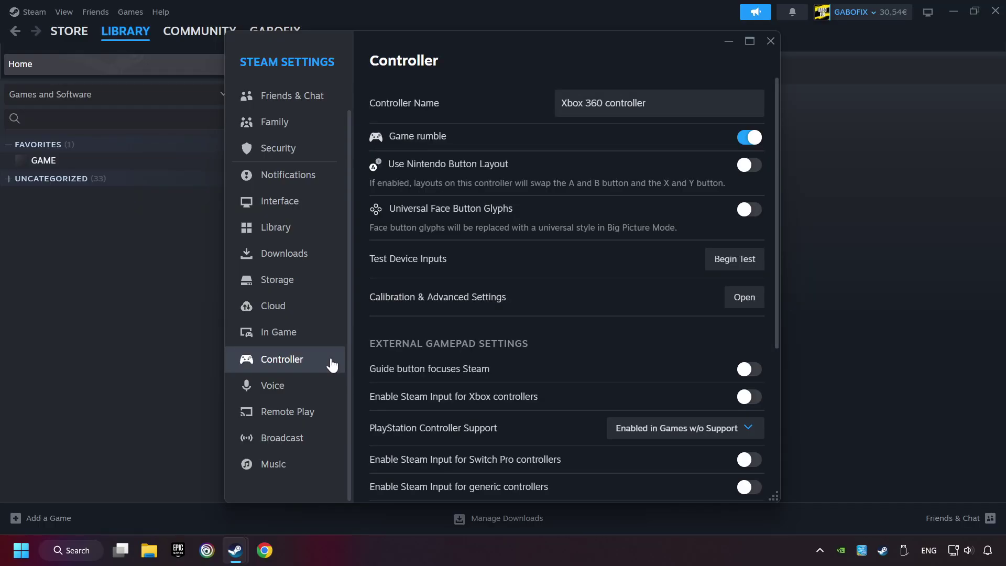
pyautogui.scroll(-3, 548, 311)
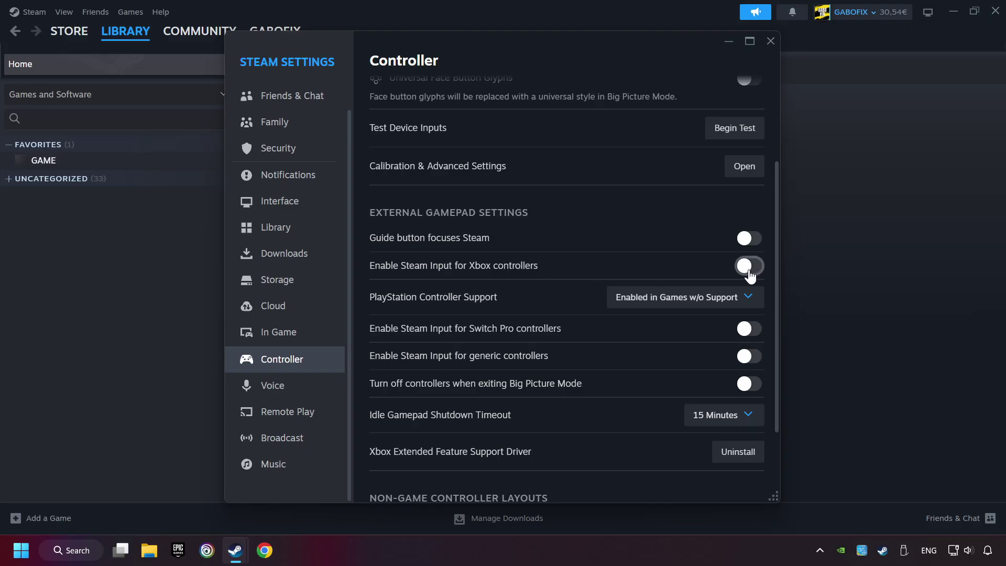
# Turn on Steam Input for Xbox, Switch Pro and generic controllers, leaving PlayStation unchanged.
pyautogui.click(750, 267)
pyautogui.click(725, 299)
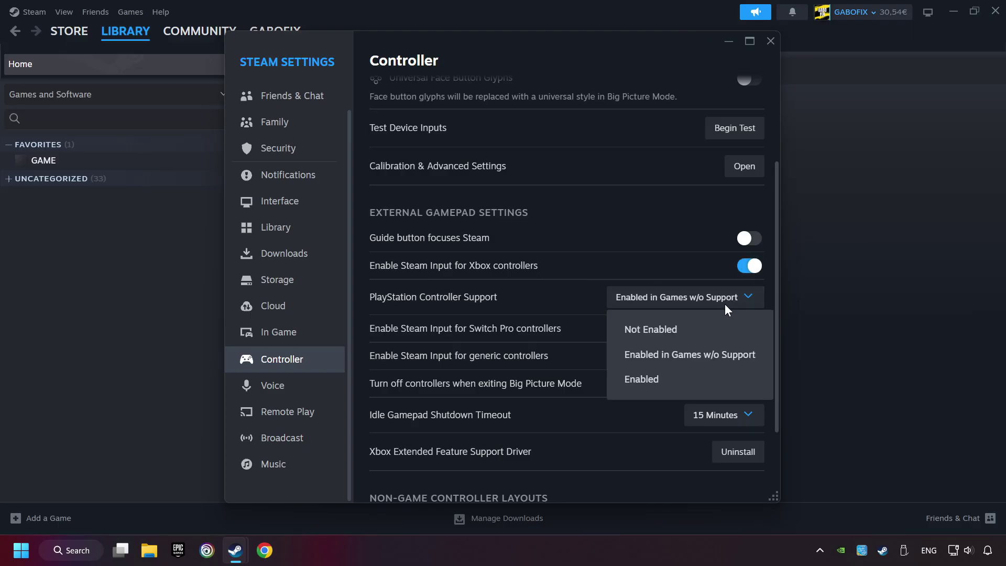
pyautogui.click(705, 354)
pyautogui.click(750, 329)
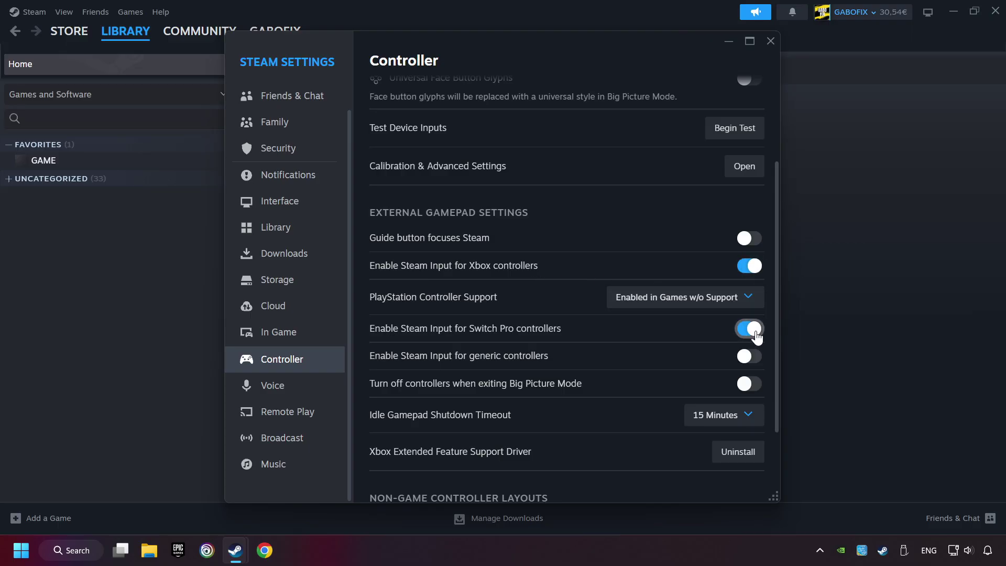
pyautogui.click(750, 356)
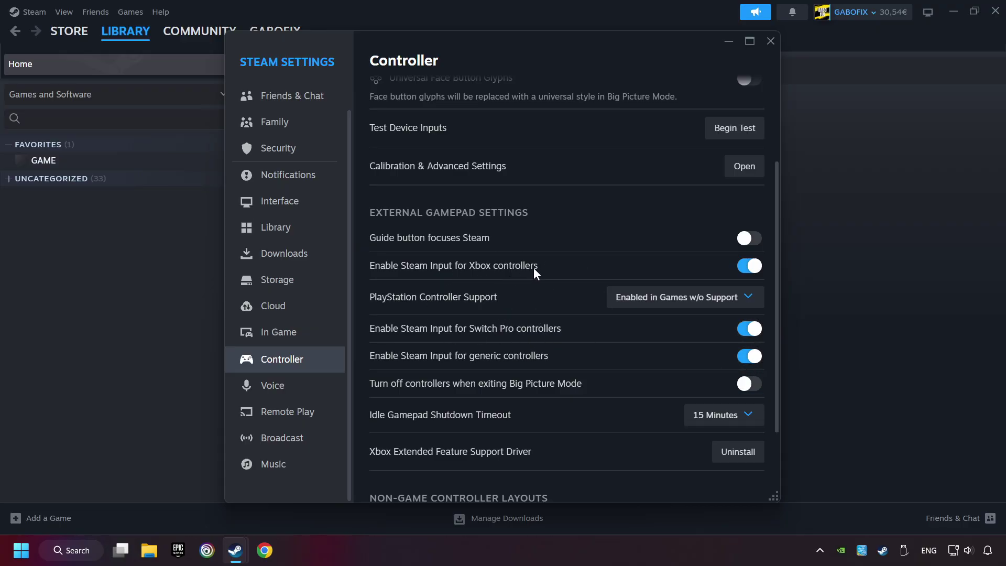
pyautogui.click(772, 44)
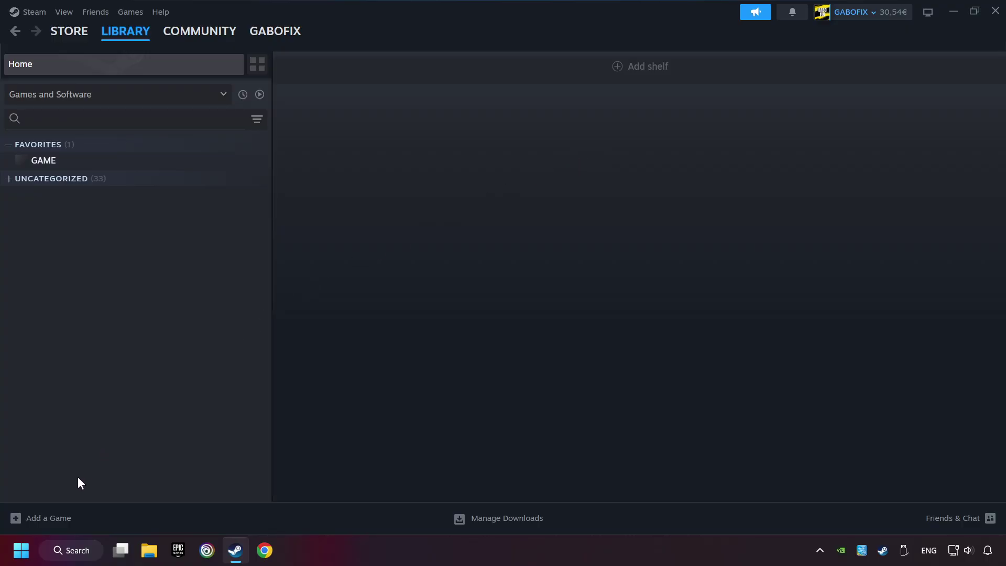
pyautogui.click(48, 521)
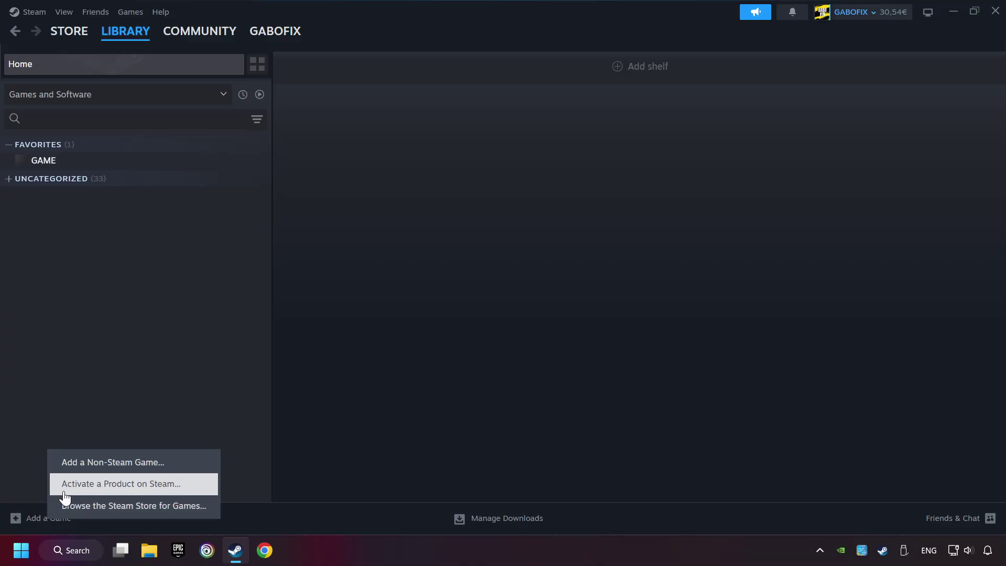
pyautogui.click(176, 462)
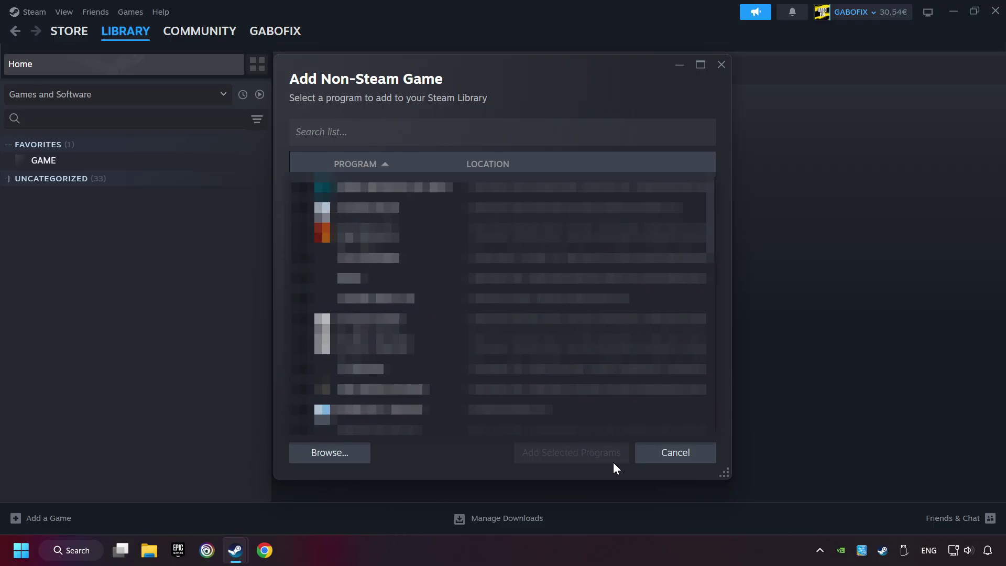
pyautogui.click(651, 459)
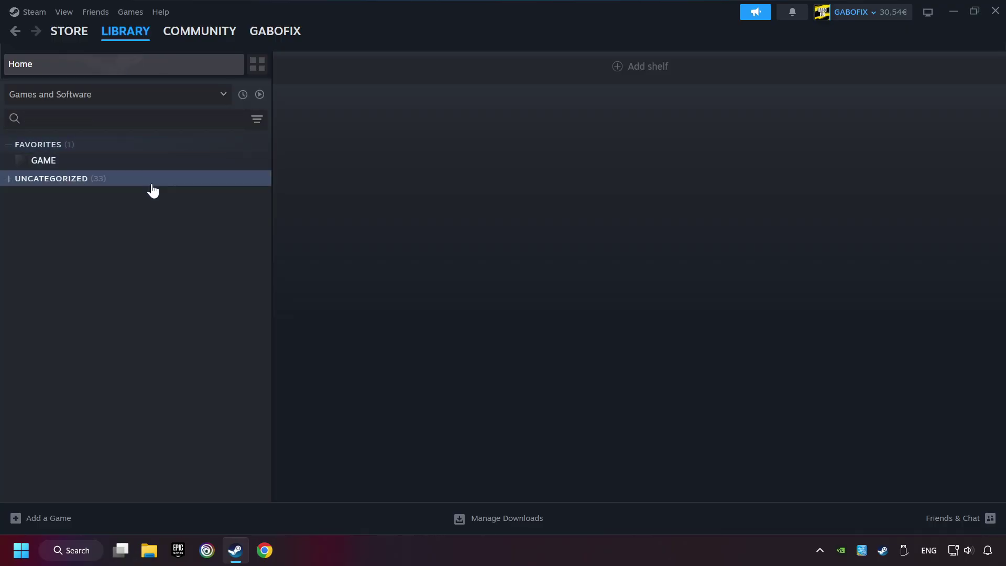
# Select GAME in the library sidebar and open its Controller Settings from the controller icon.
pyautogui.click(114, 168)
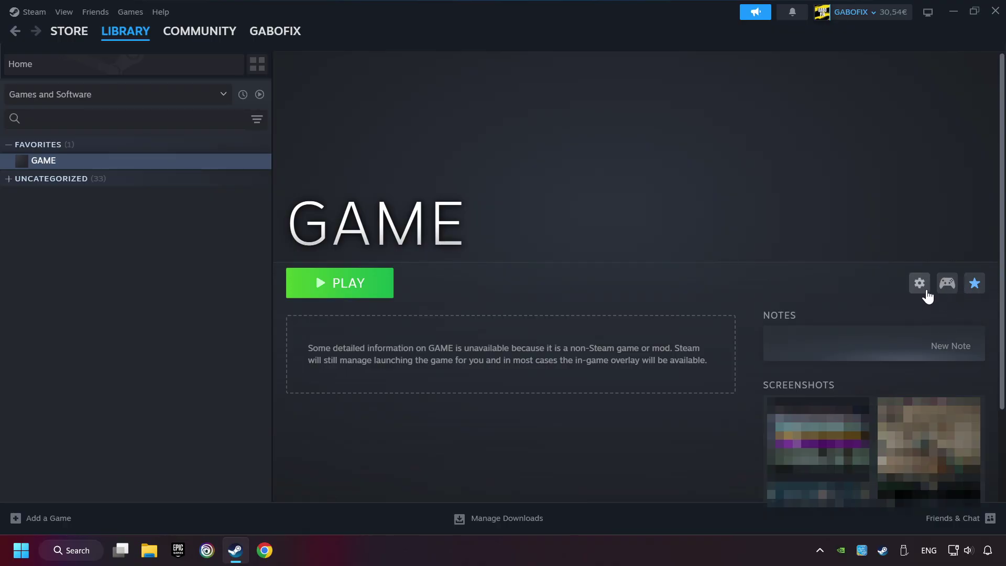
pyautogui.click(946, 284)
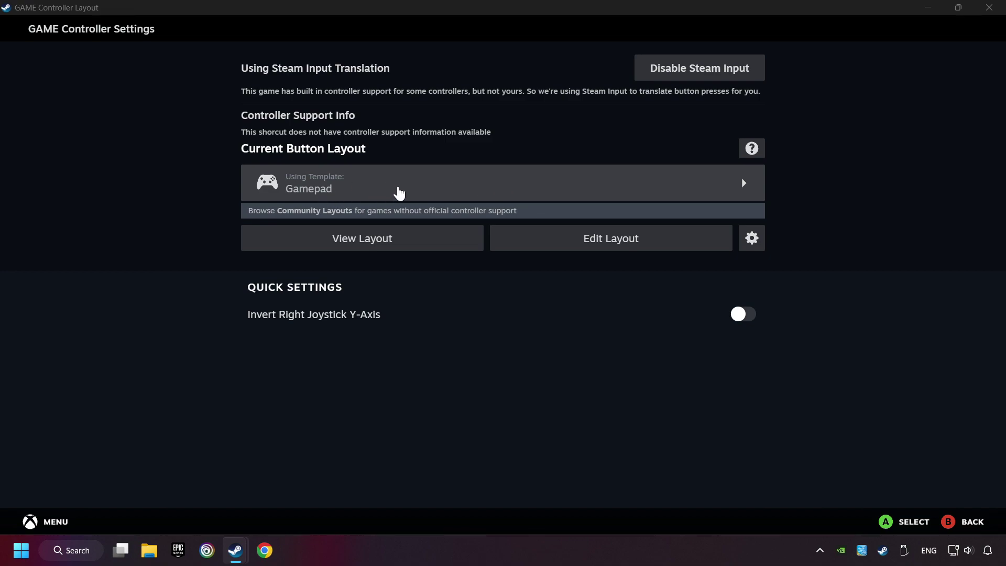
# Load Steam's Gamepad template as GAME's layout and view its button mappings.
pyautogui.click(397, 192)
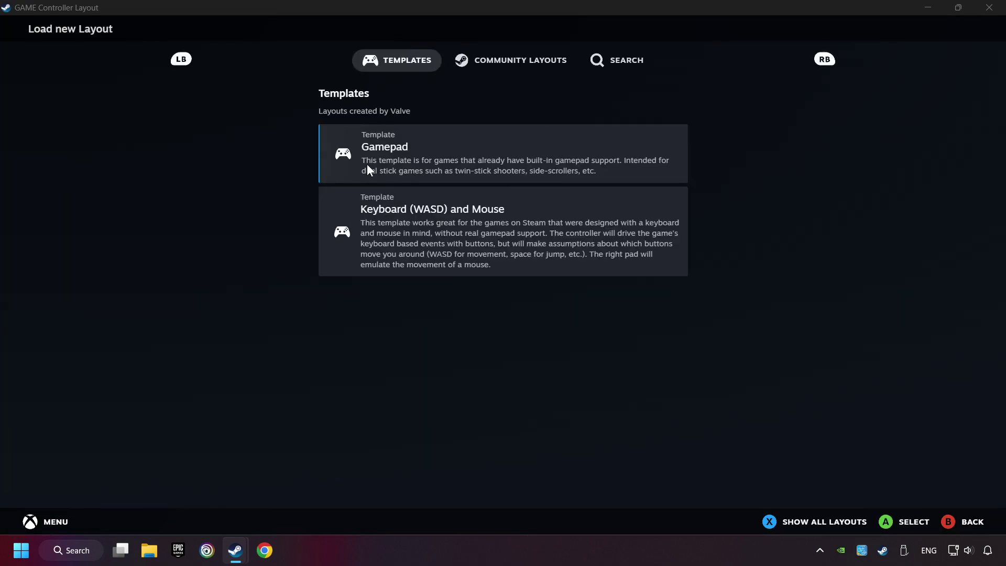
pyautogui.click(443, 147)
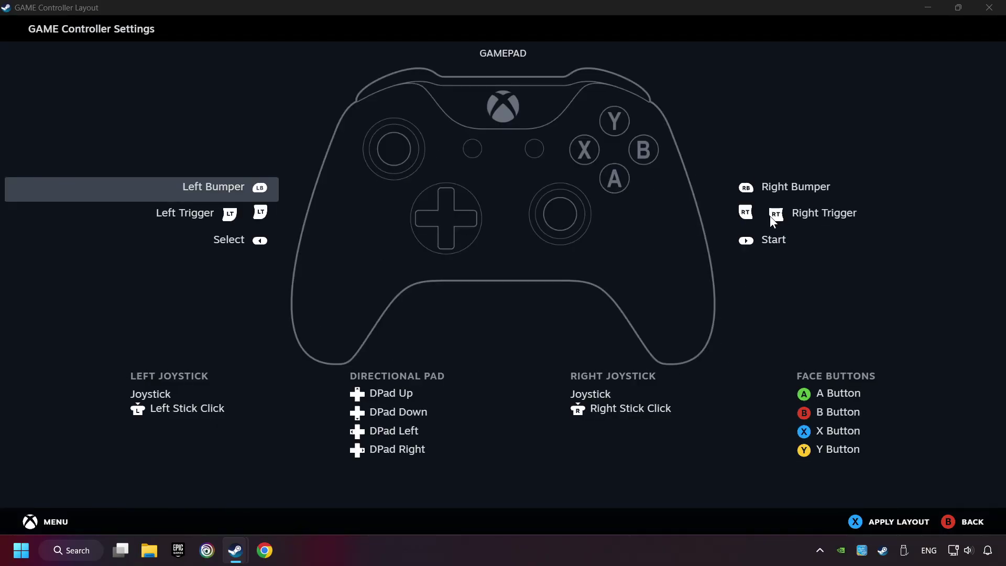
pyautogui.click(783, 185)
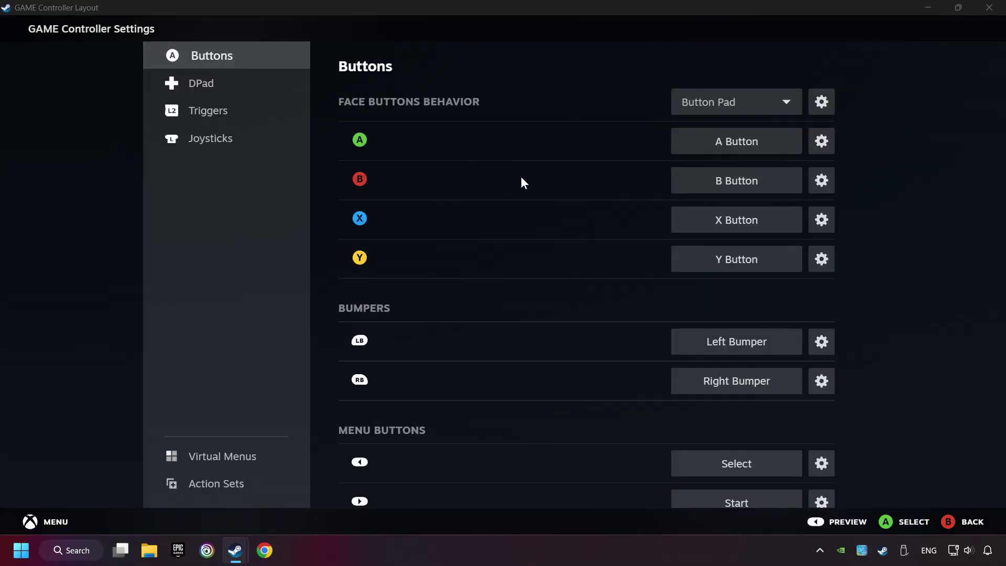
# Review the D-pad, trigger and joystick mappings, then preview the full Gamepad layout.
pyautogui.click(200, 92)
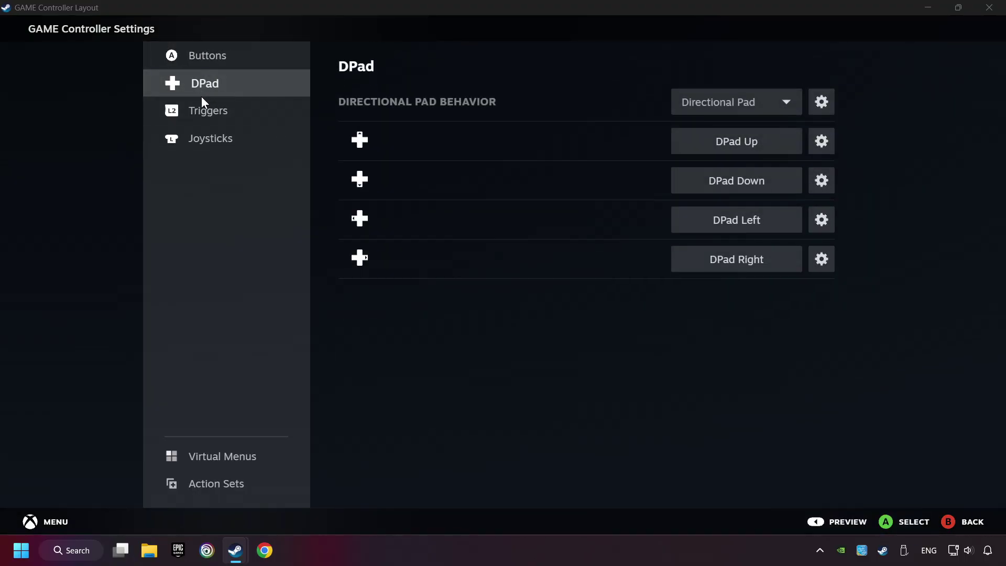
pyautogui.click(220, 111)
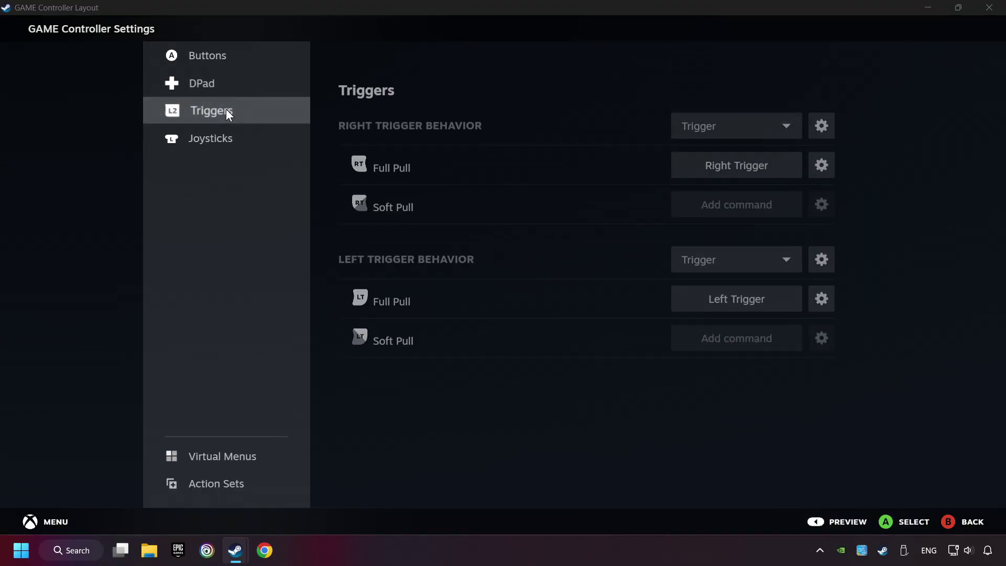
pyautogui.click(231, 137)
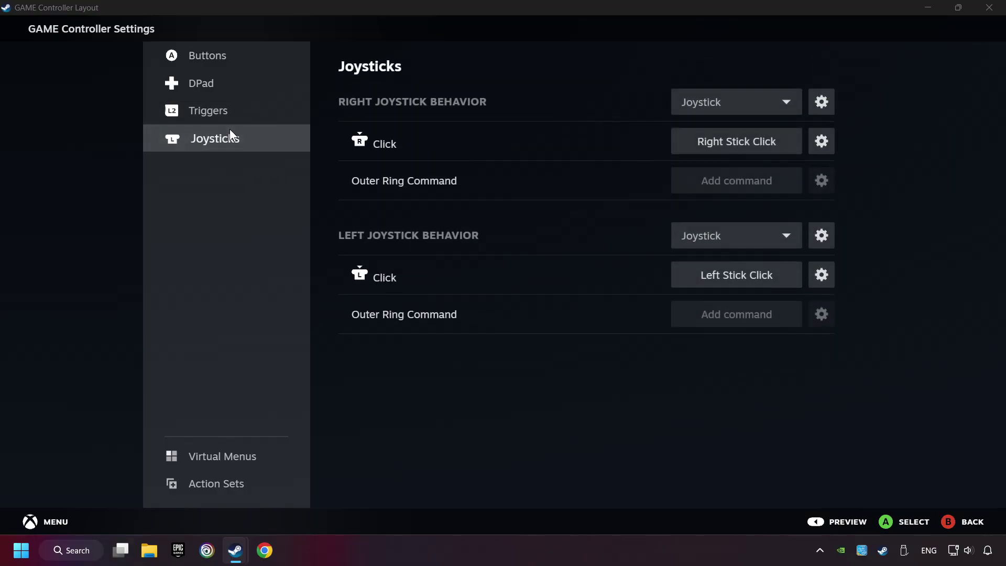
pyautogui.click(270, 62)
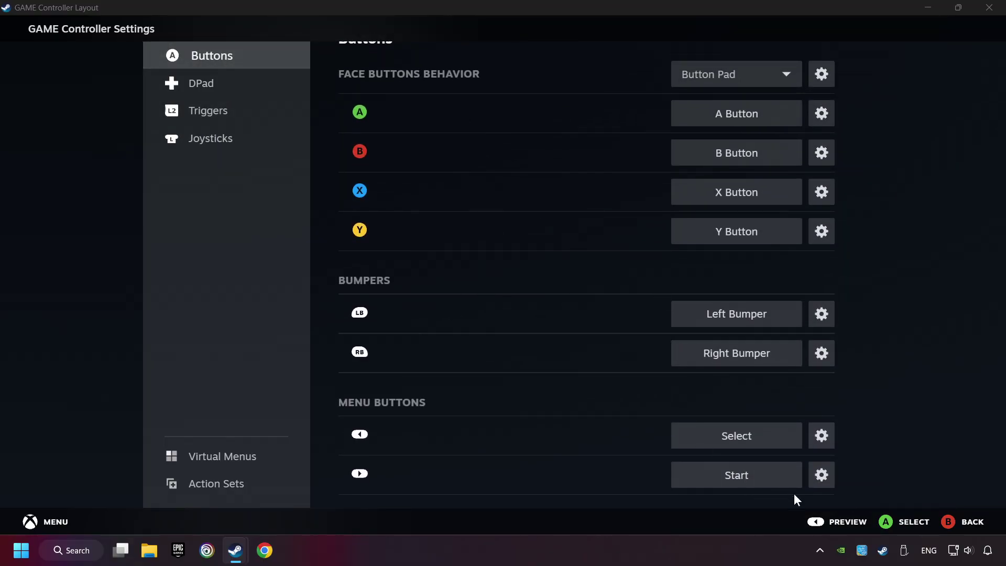
pyautogui.click(838, 521)
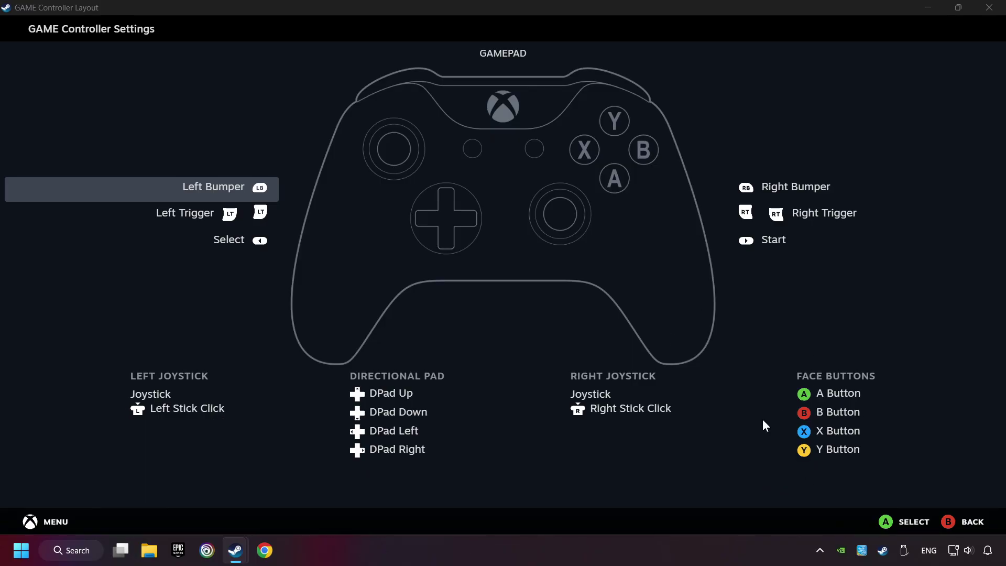
pyautogui.click(968, 522)
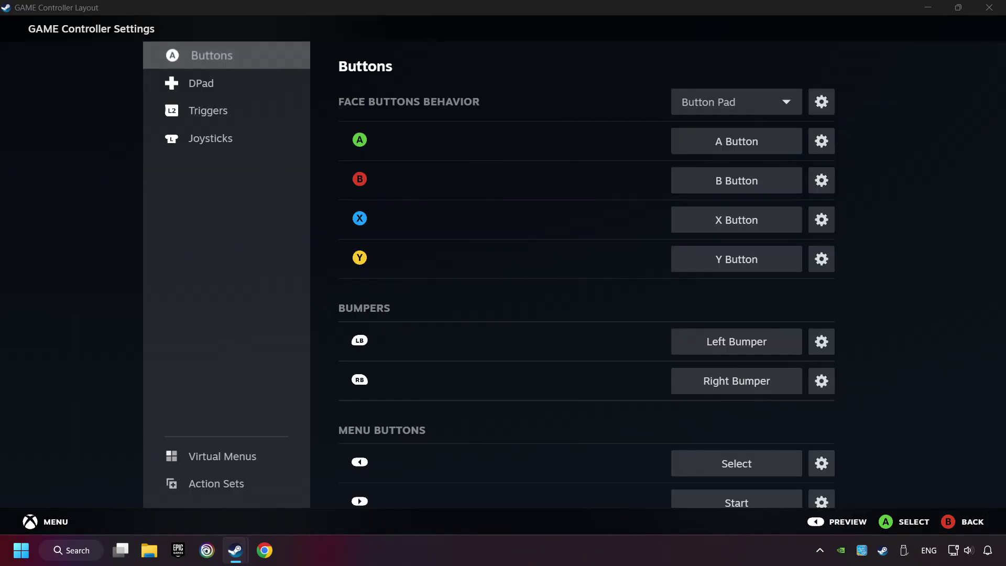
pyautogui.click(869, 522)
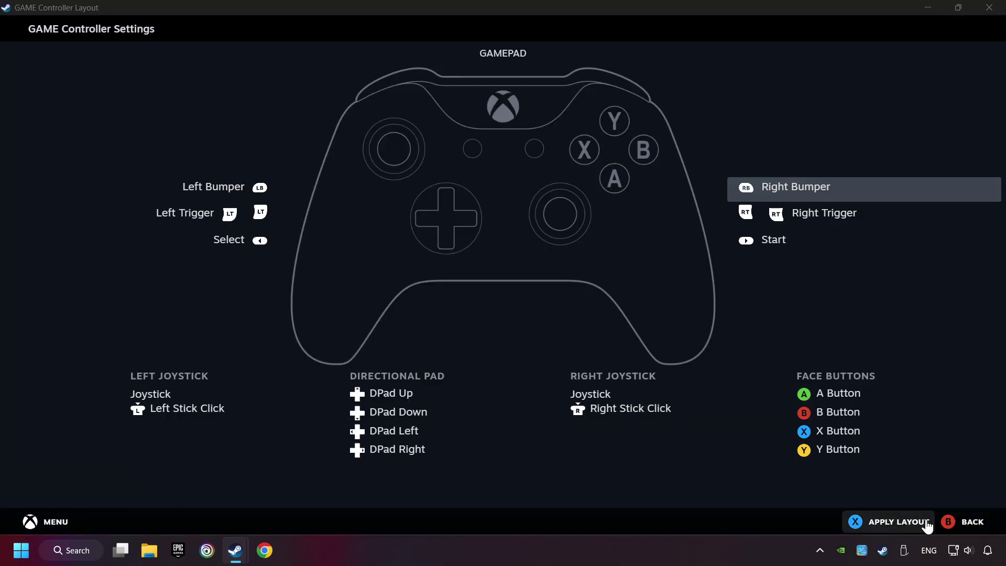
# Apply the Gamepad layout to GAME and close the controller layout window.
pyautogui.click(883, 524)
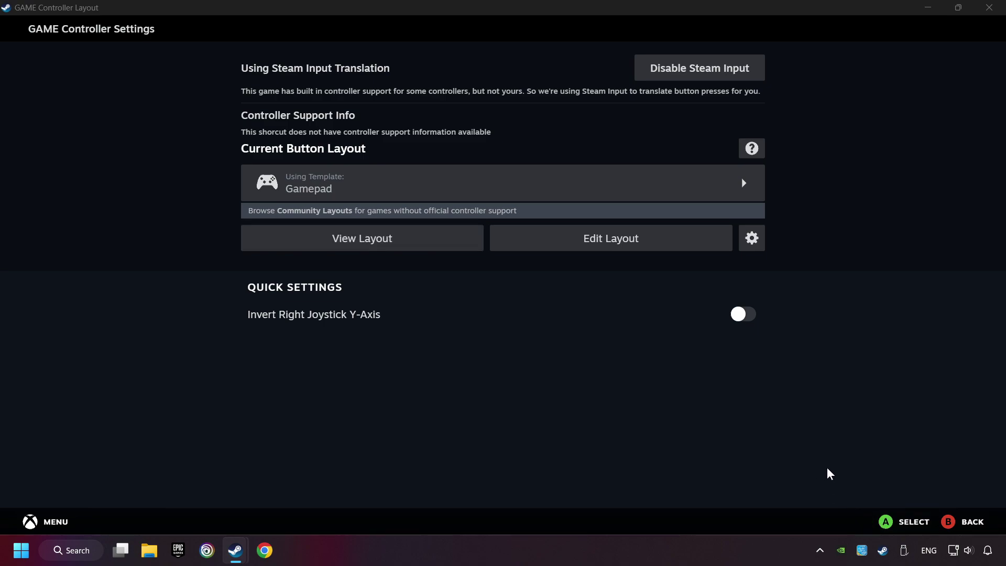
pyautogui.click(949, 524)
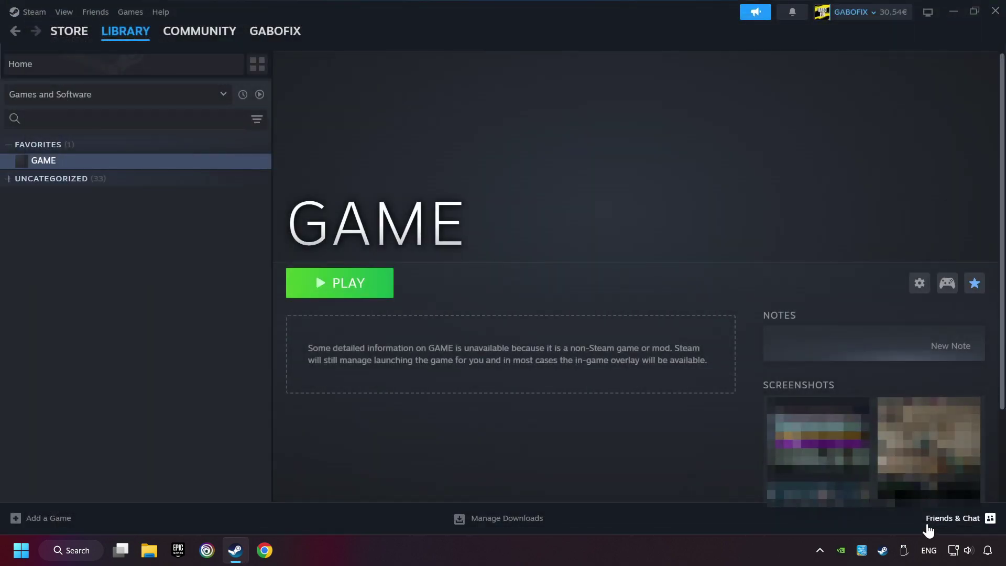